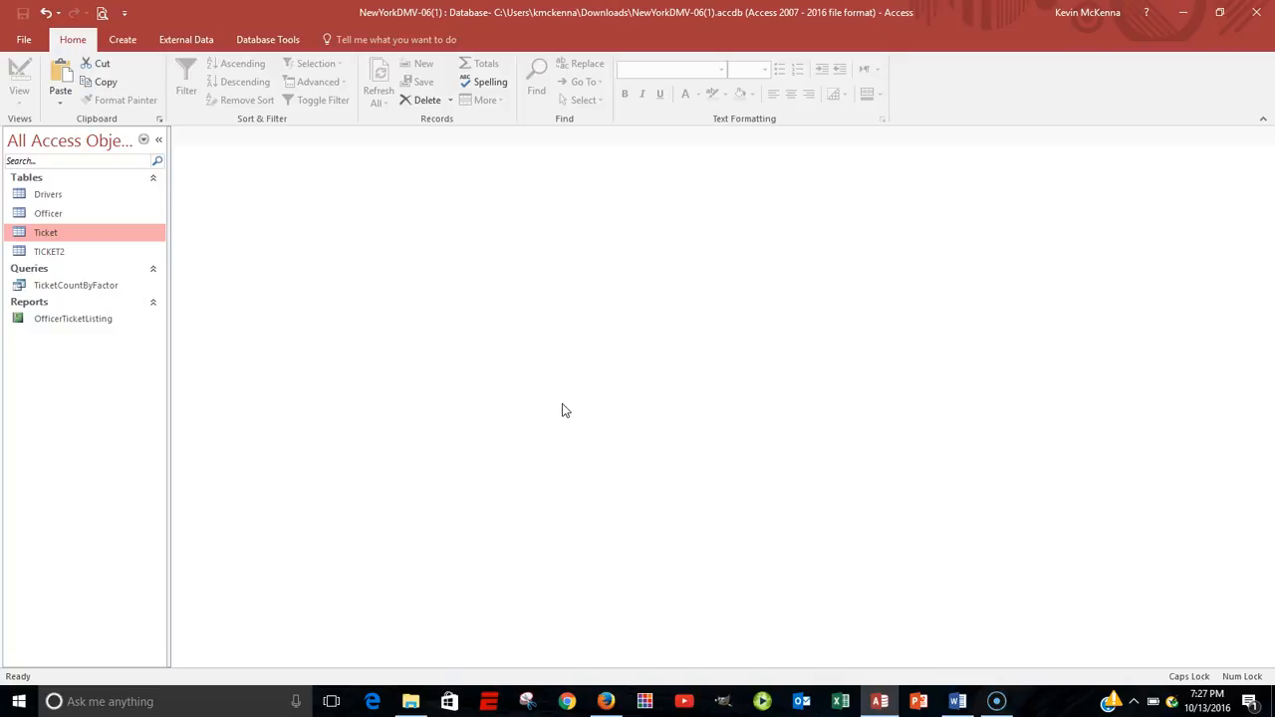
Open the Ticket table to review its records, and close it again.
{"action": "double_click", "coordinate": [32, 235]}
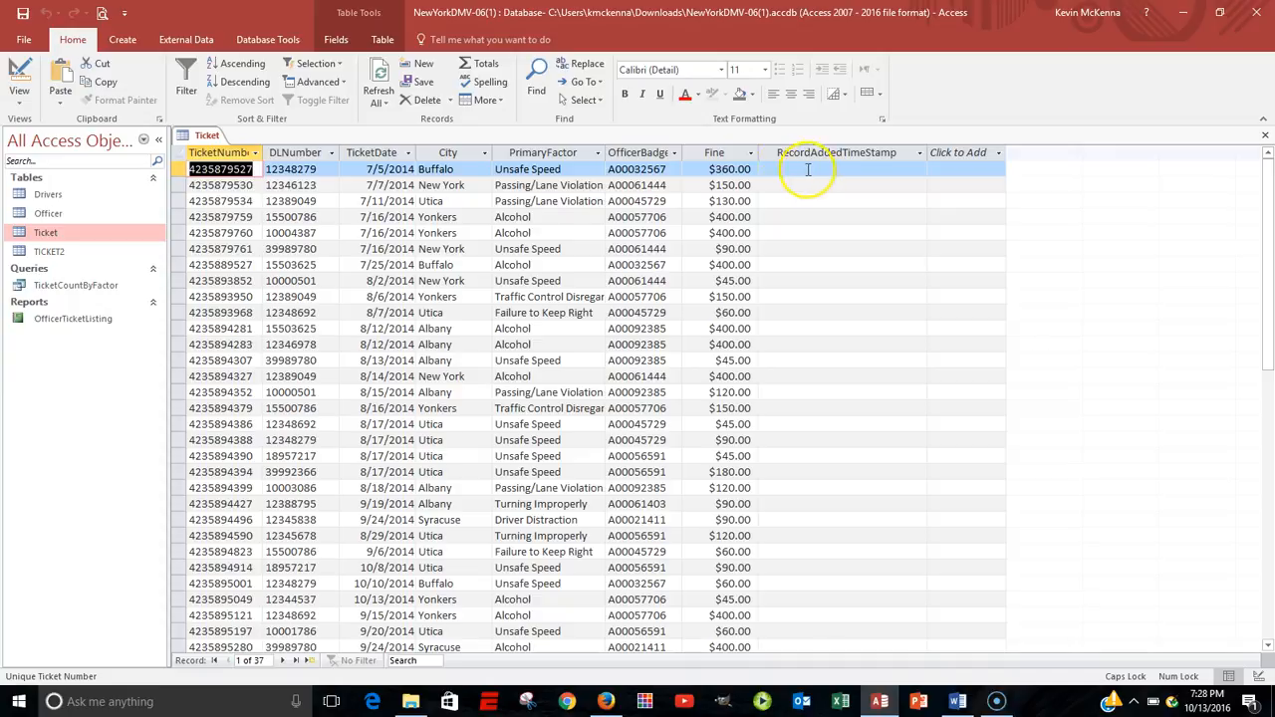
{"action": "right_click", "coordinate": [192, 142]}
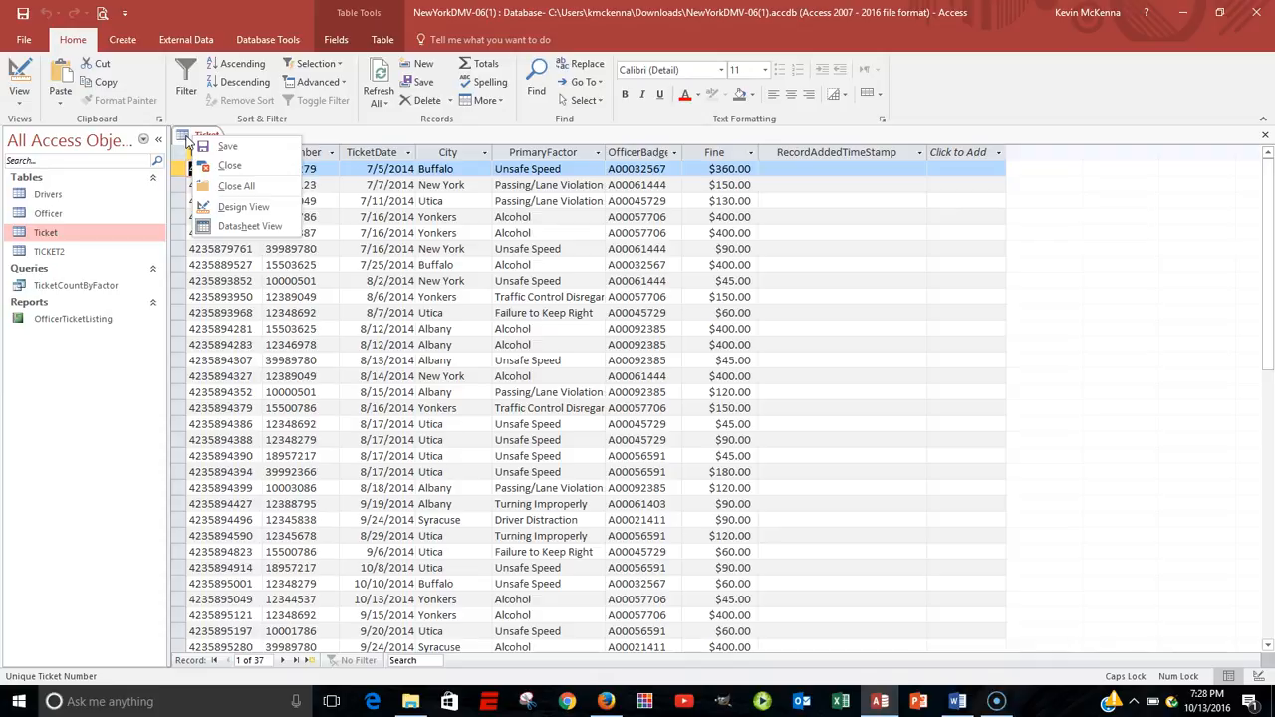
{"action": "left_click", "coordinate": [224, 166]}
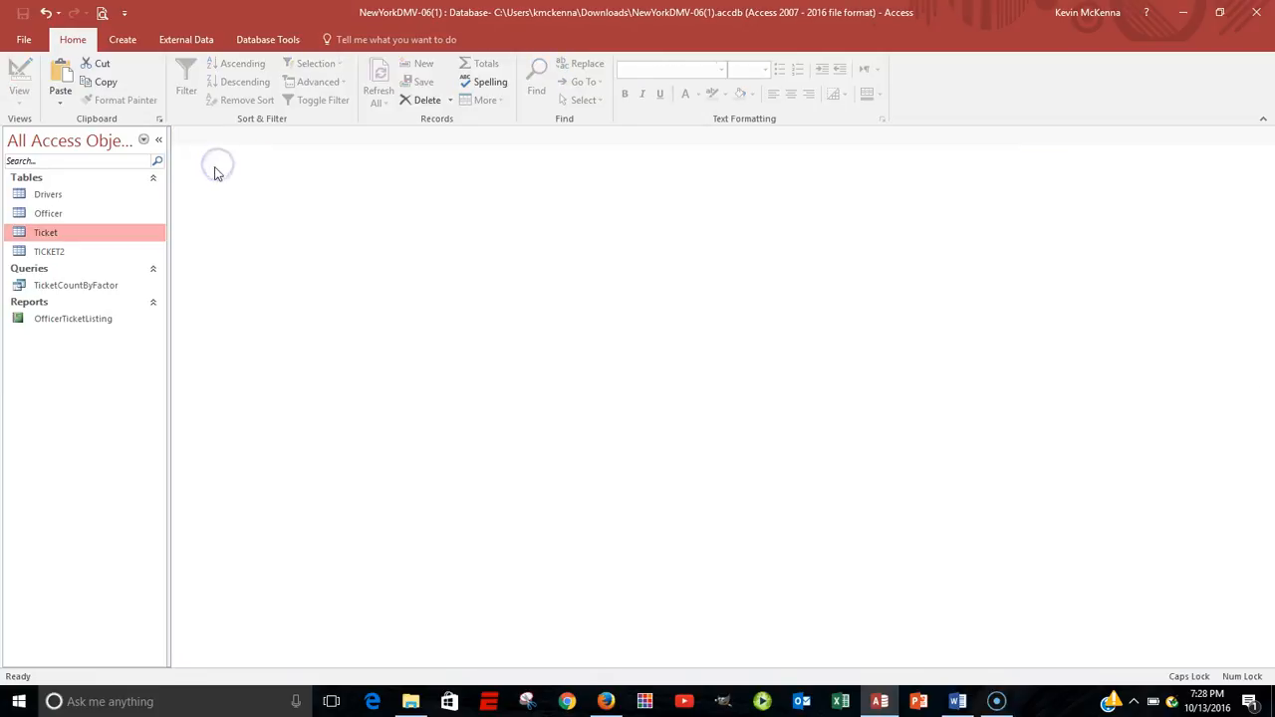
Create a query design on the Ticket table with the TicketNumber and RecordAddedTimeStamp fields, and enlarge the table's field list.
{"action": "left_click", "coordinate": [125, 40]}
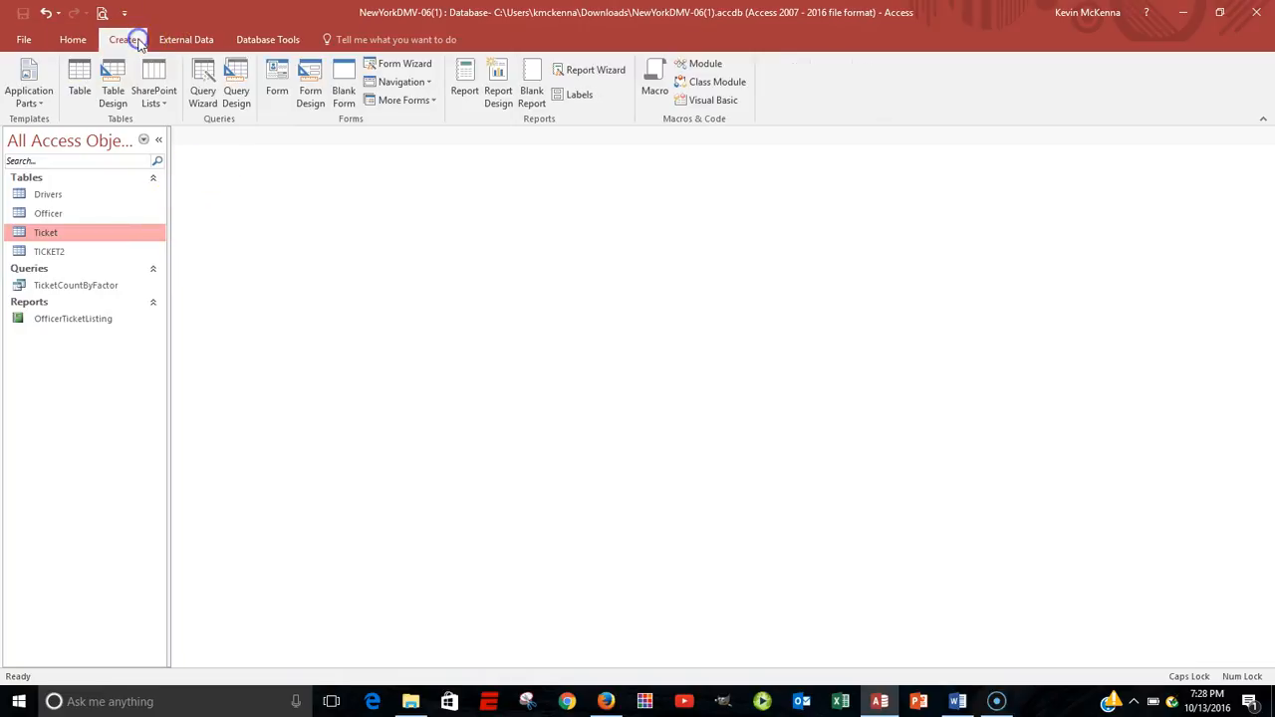
{"action": "left_click", "coordinate": [242, 83]}
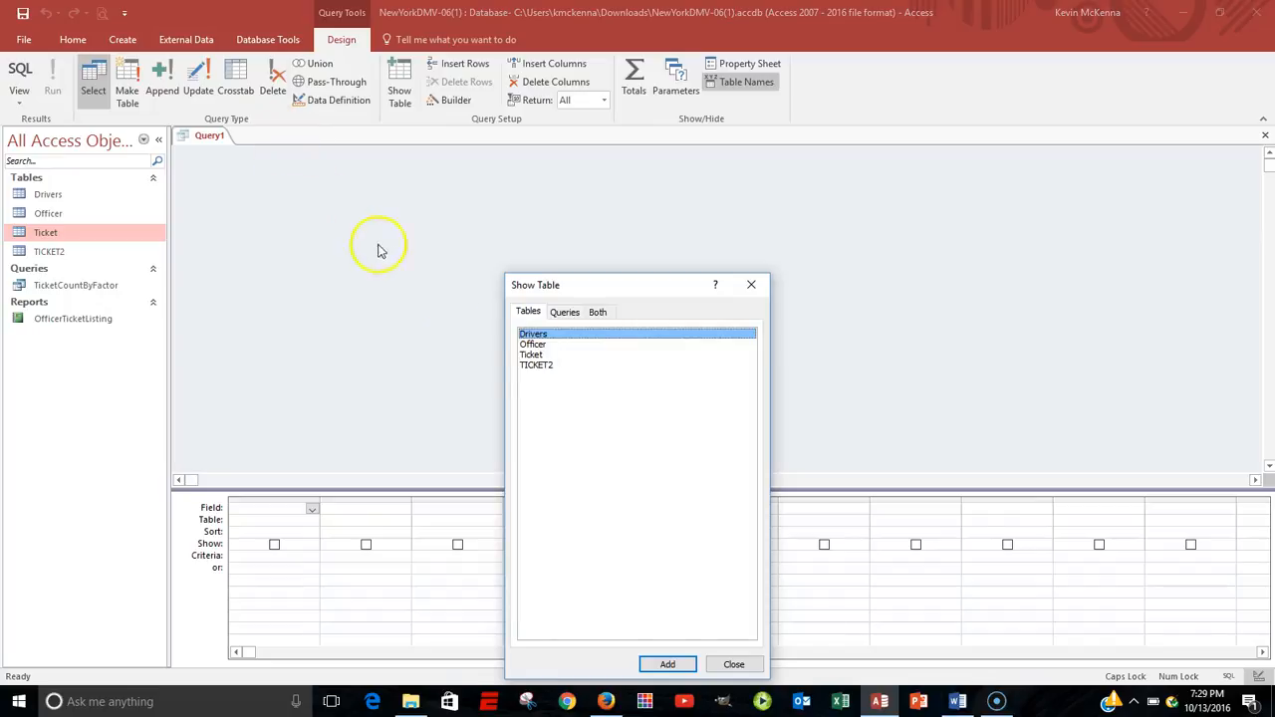
{"action": "left_click", "coordinate": [538, 355]}
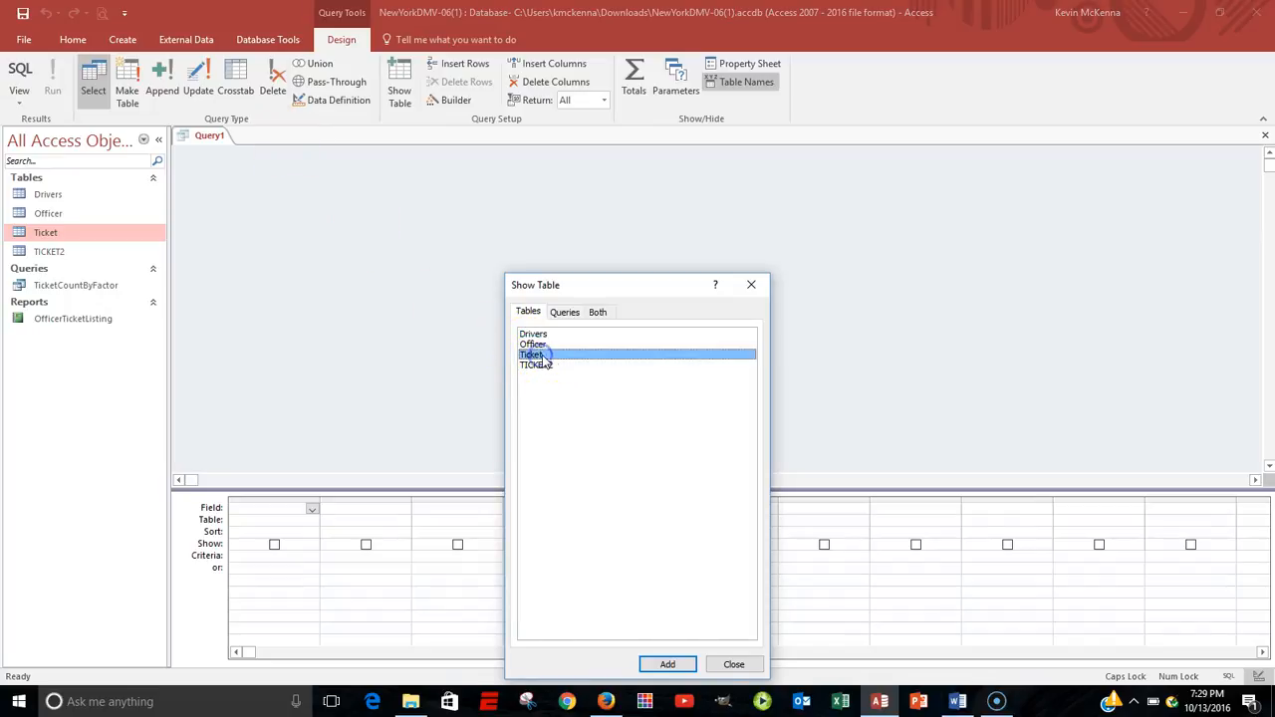
{"action": "left_click", "coordinate": [667, 665]}
{"action": "left_click", "coordinate": [743, 662]}
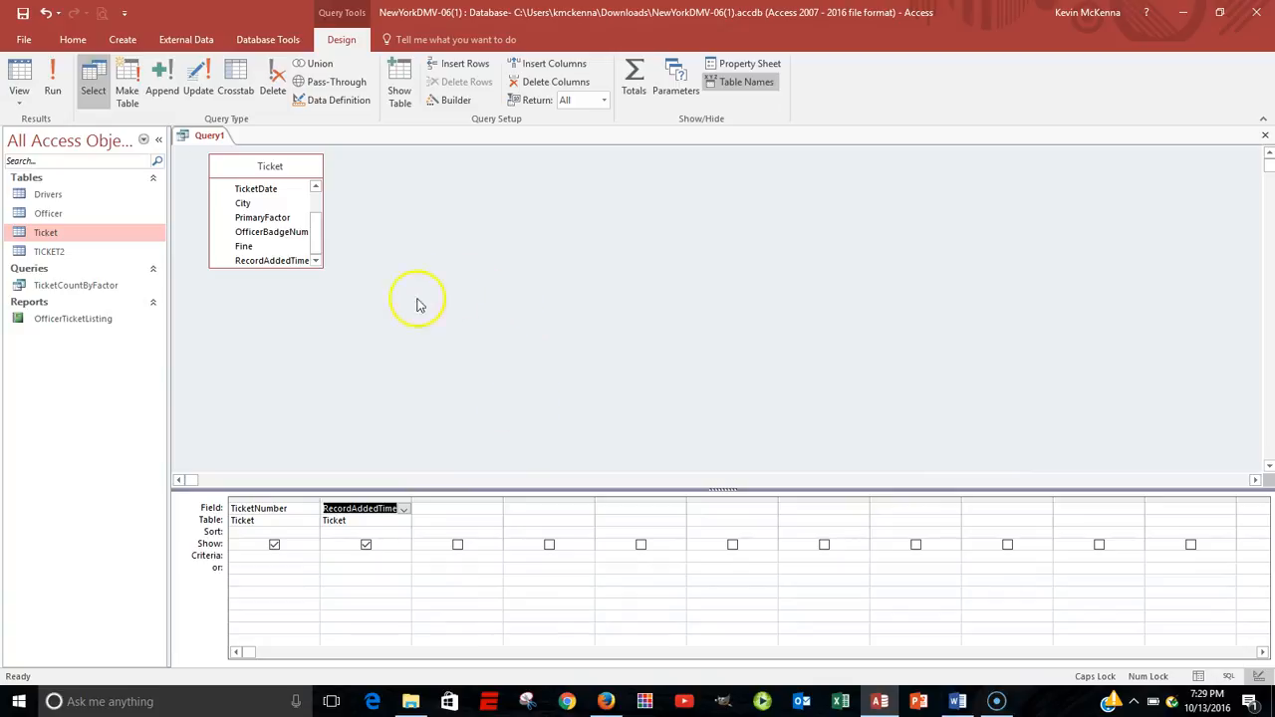
{"action": "left_click_drag", "start_coordinate": [299, 267], "coordinate": [299, 317]}
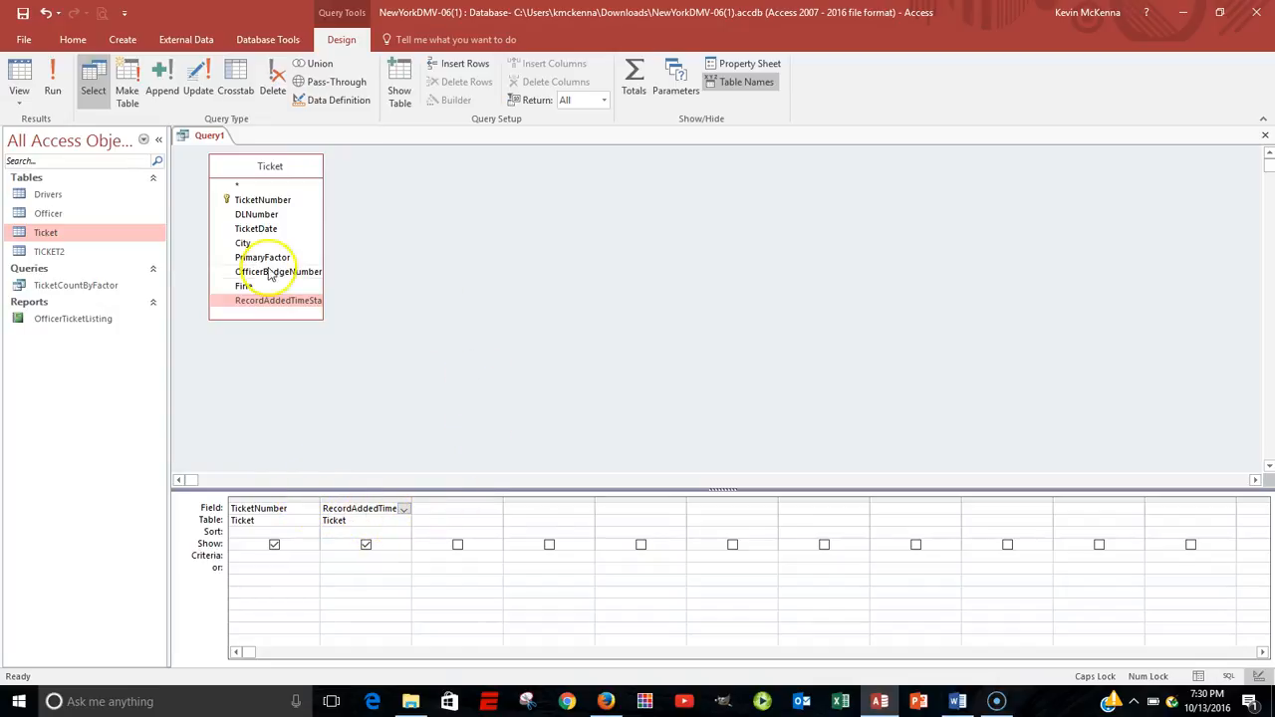
Run the select query to view the ticket numbers with their time stamps, and return to its design.
{"action": "left_click", "coordinate": [53, 80]}
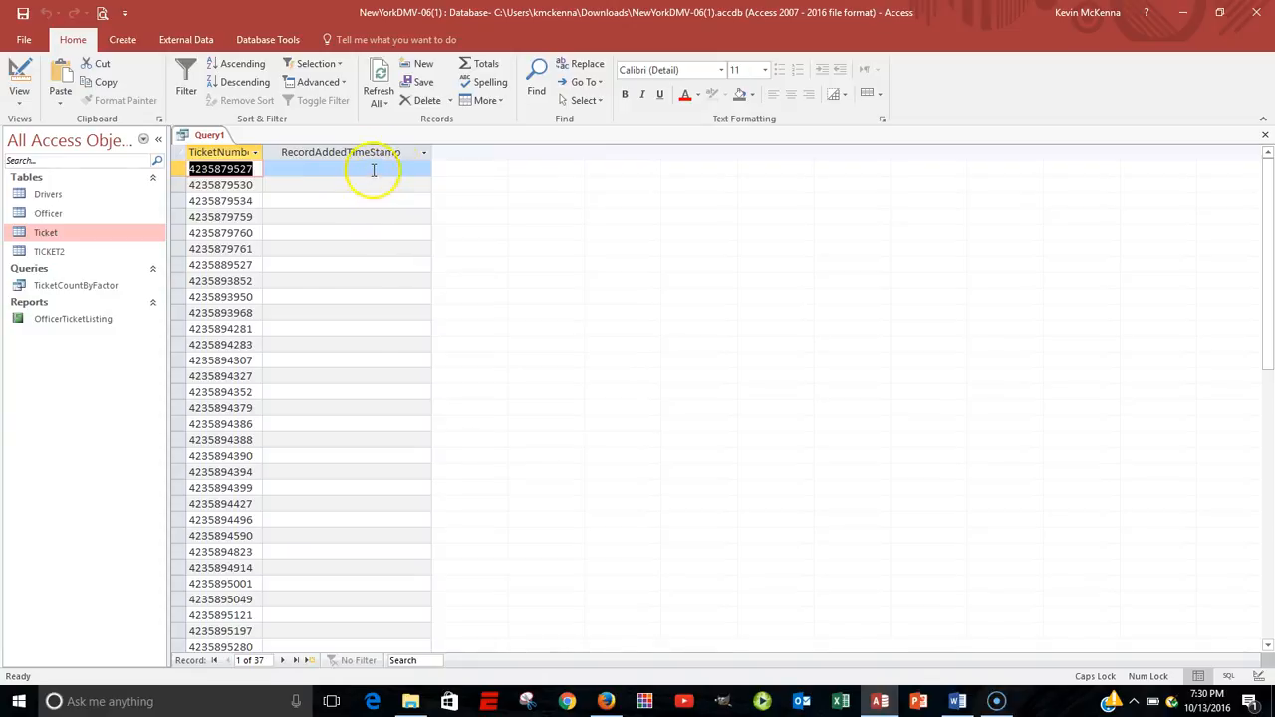
{"action": "right_click", "coordinate": [182, 135]}
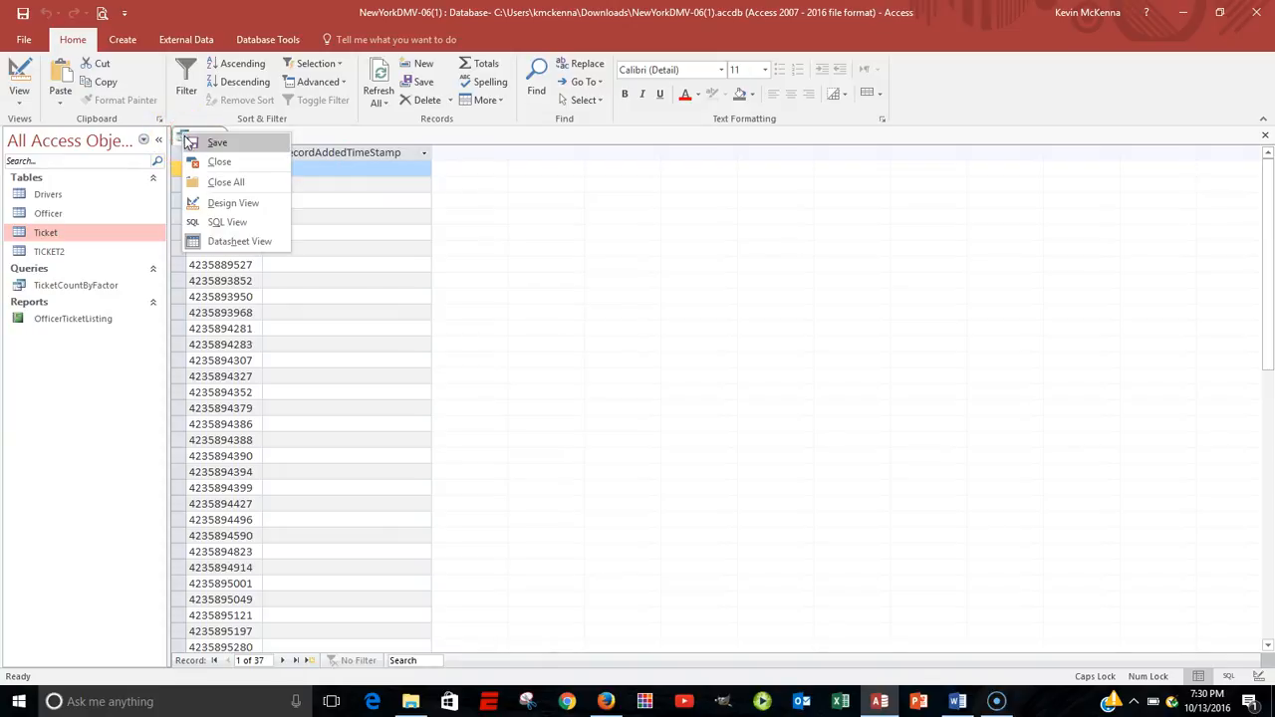
{"action": "left_click", "coordinate": [225, 202]}
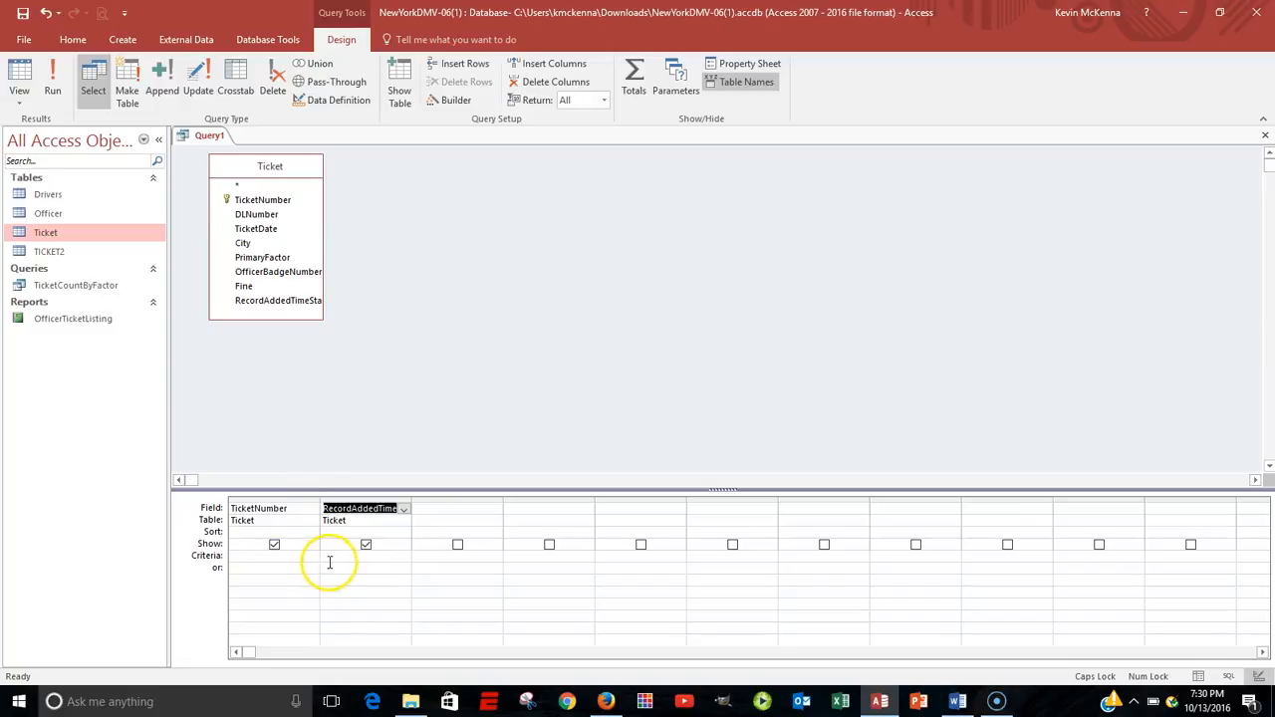
Change the query type to Update and widen the RecordAddedTimeStamp column to fit its field name.
{"action": "left_click", "coordinate": [332, 560]}
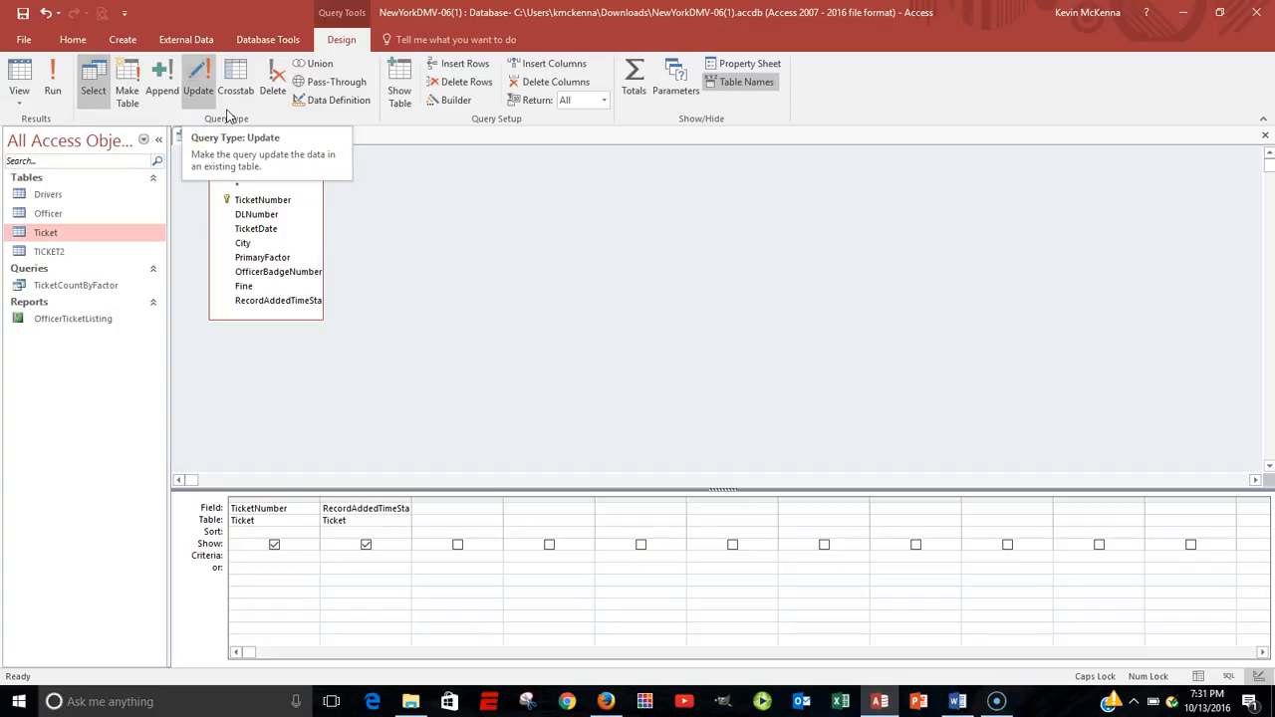
{"action": "left_click", "coordinate": [199, 89]}
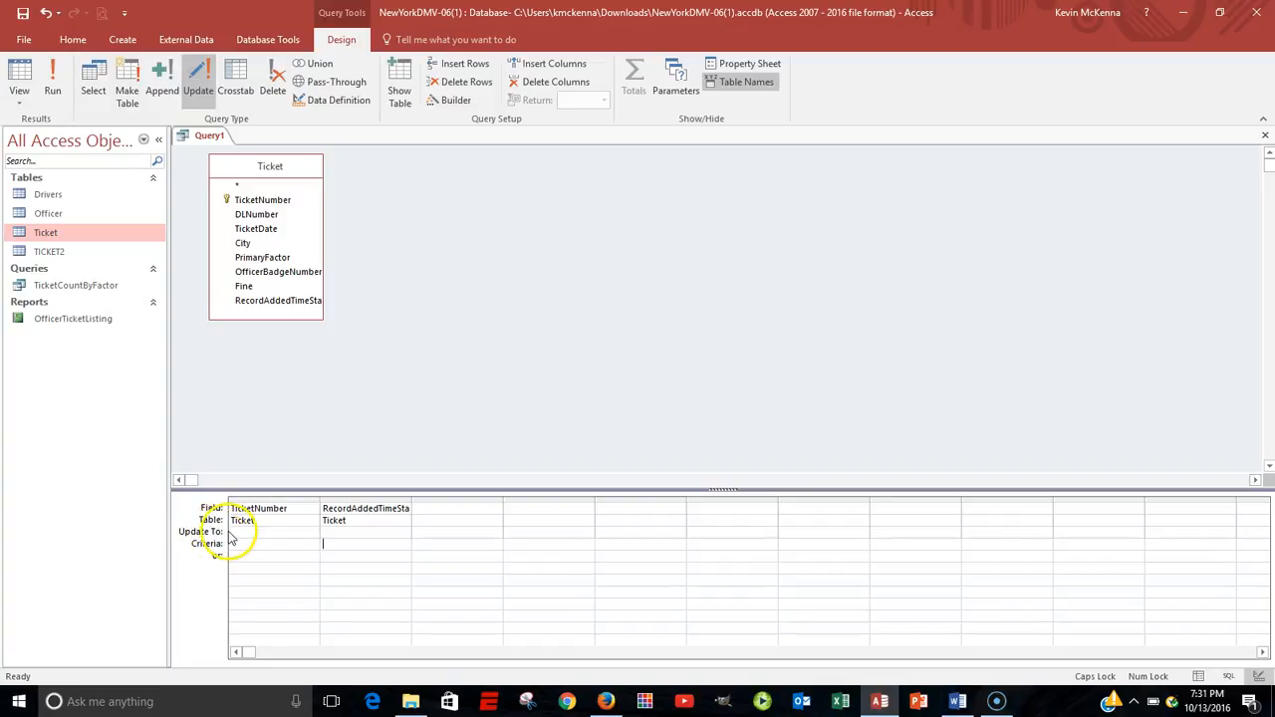
{"action": "left_click", "coordinate": [329, 533]}
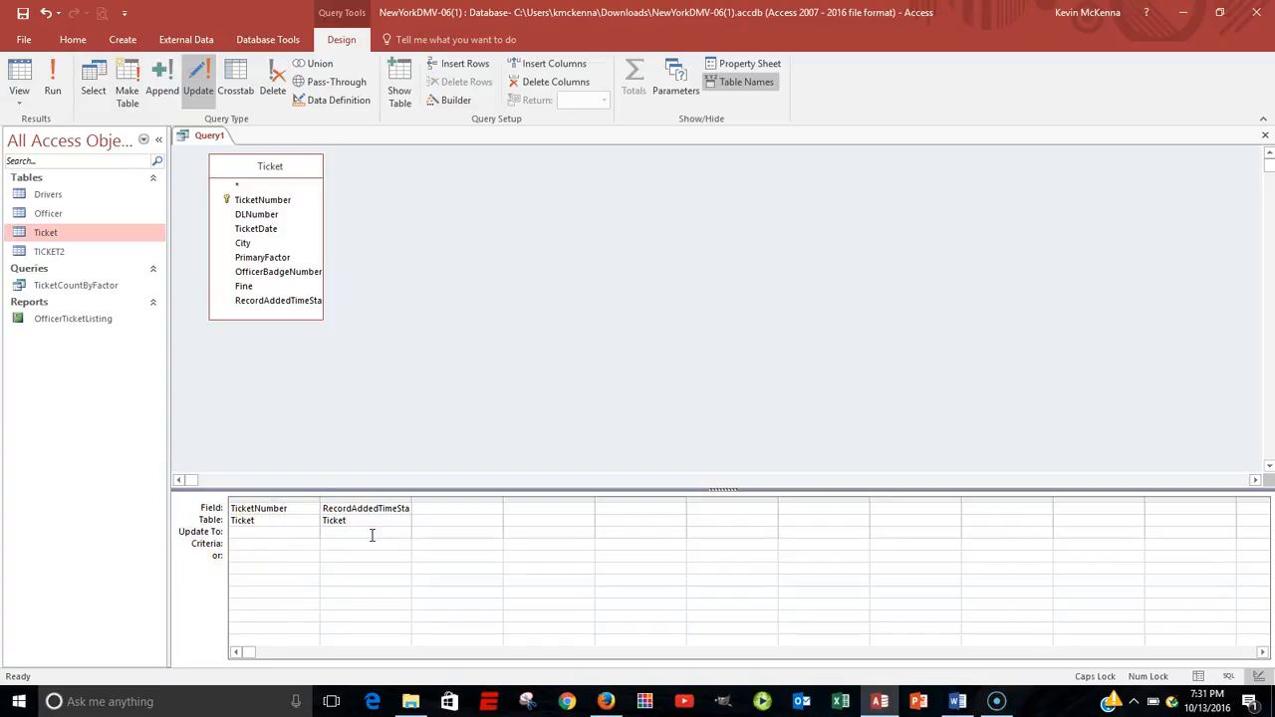
{"action": "left_click", "coordinate": [335, 541]}
{"action": "left_click", "coordinate": [345, 533]}
{"action": "double_click", "coordinate": [411, 498]}
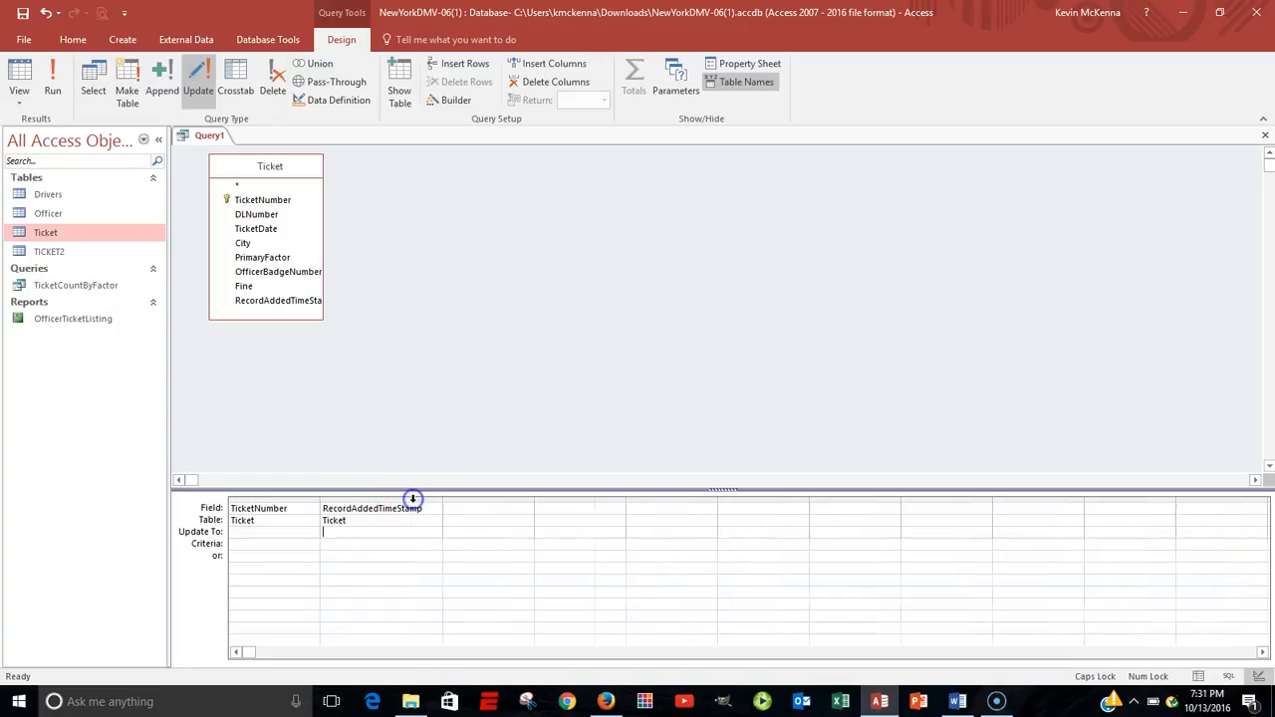
Build the expression [Ticket]![TicketDate]+7 as the update value for RecordAddedTimeStamp, and run the update query on all rows.
{"action": "left_click", "coordinate": [349, 530]}
{"action": "left_click", "coordinate": [444, 103]}
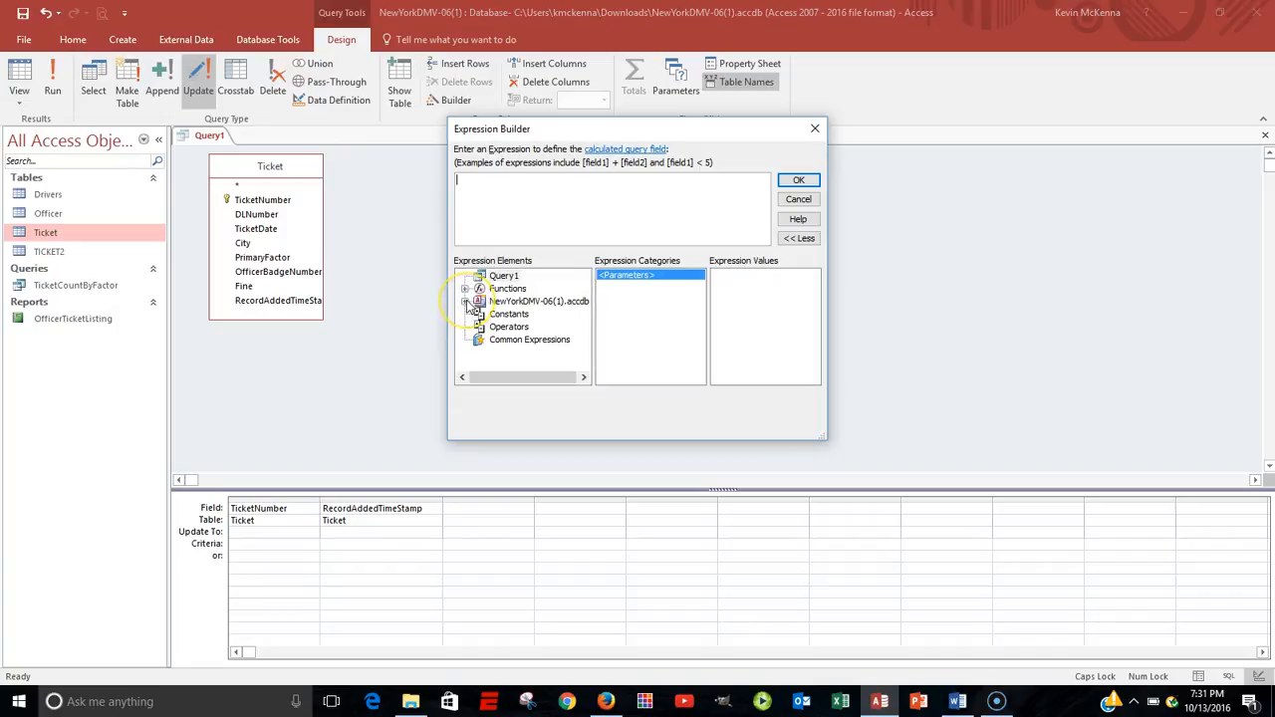
{"action": "left_click", "coordinate": [466, 302]}
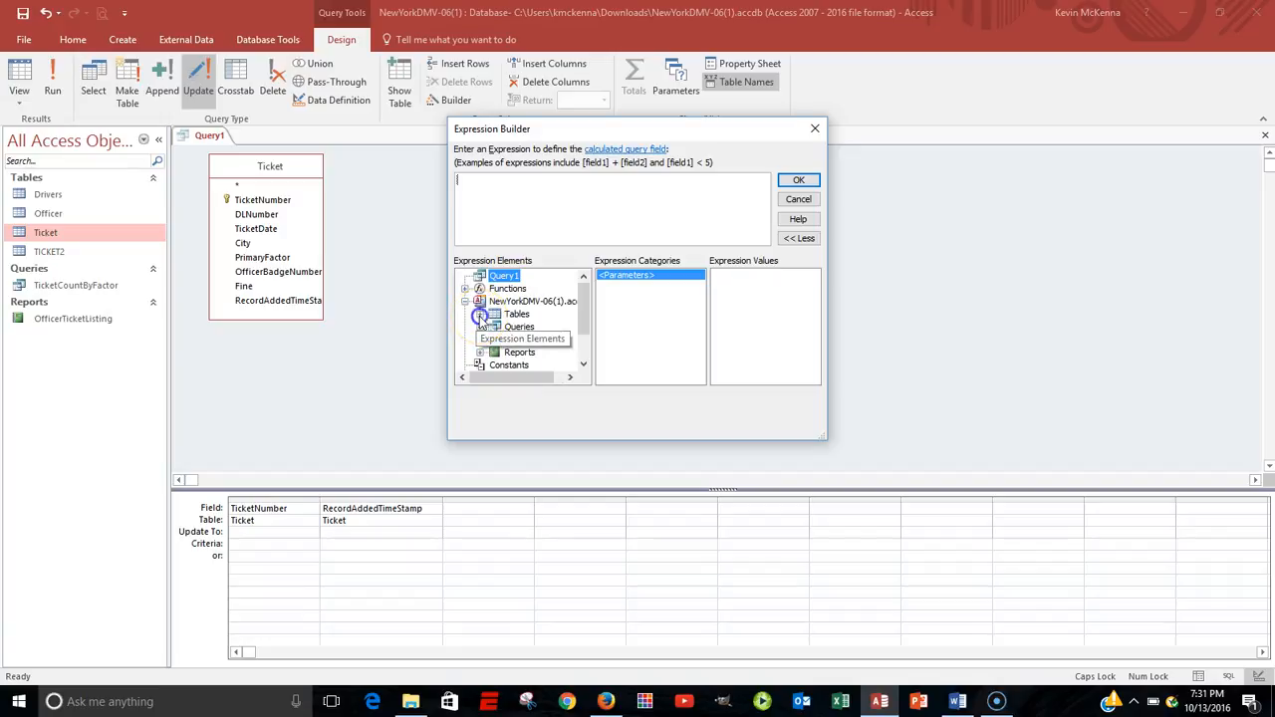
{"action": "left_click", "coordinate": [479, 314]}
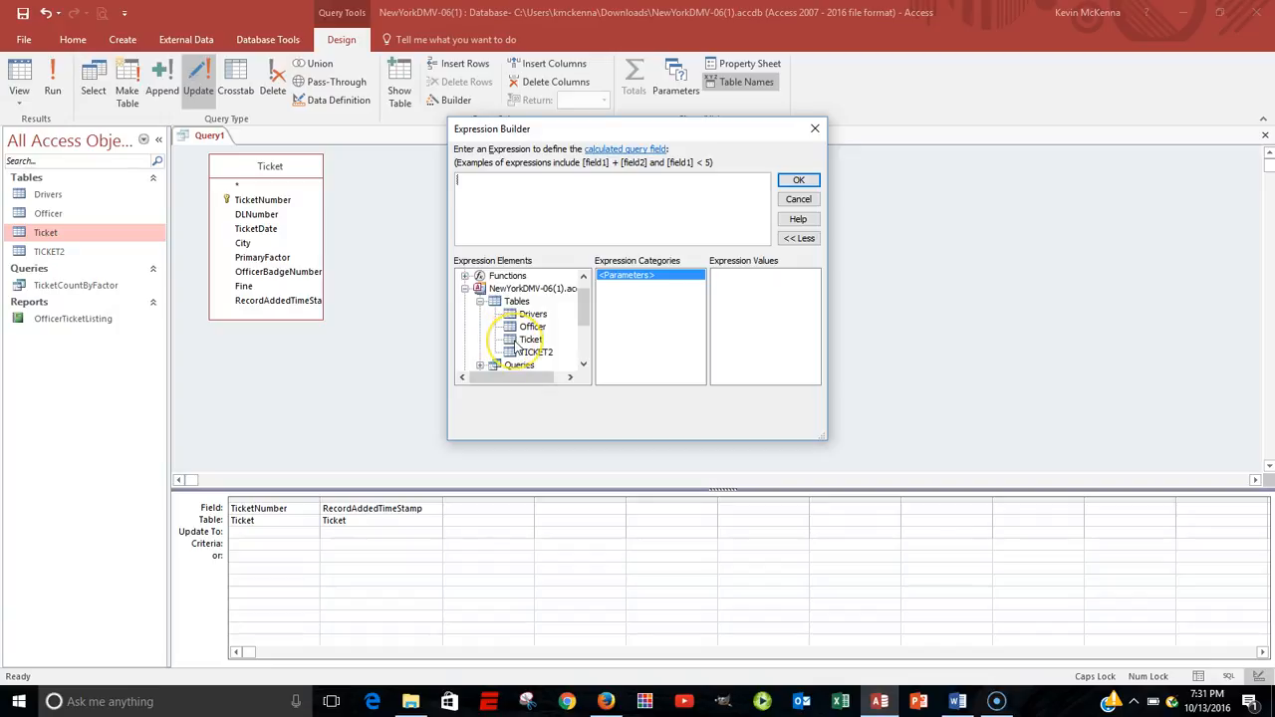
{"action": "left_click", "coordinate": [515, 341]}
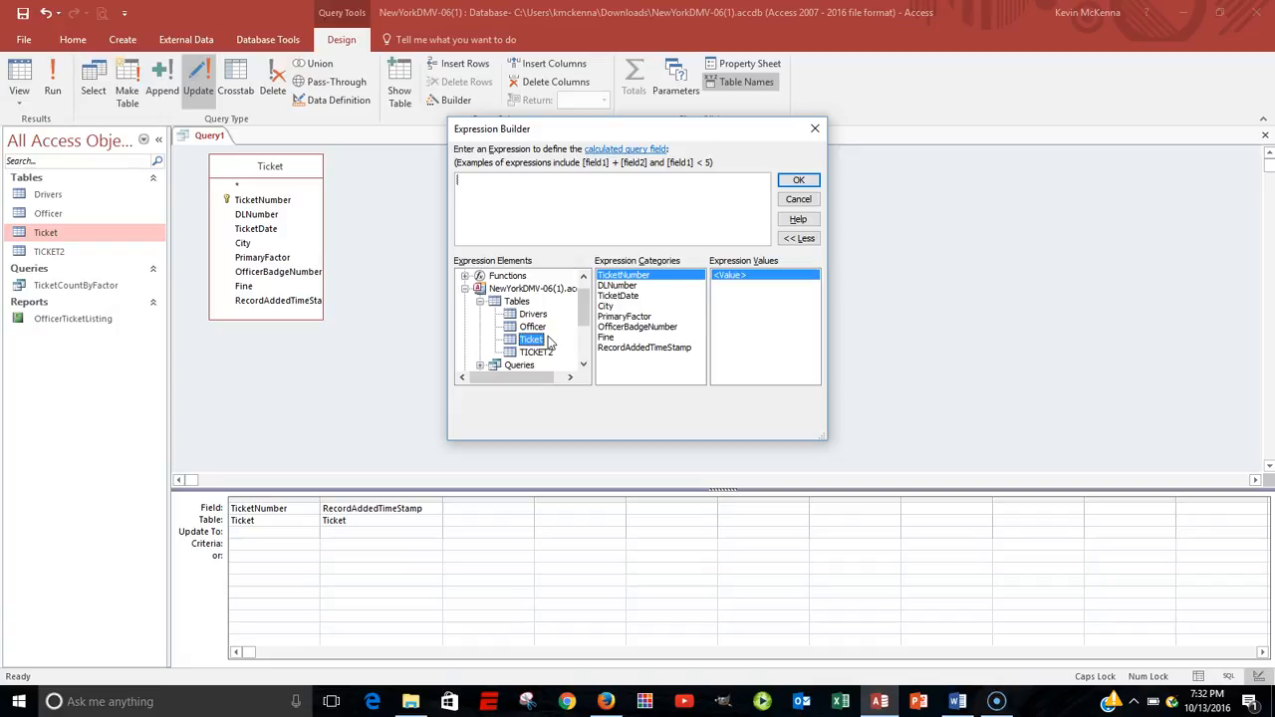
{"action": "double_click", "coordinate": [620, 297]}
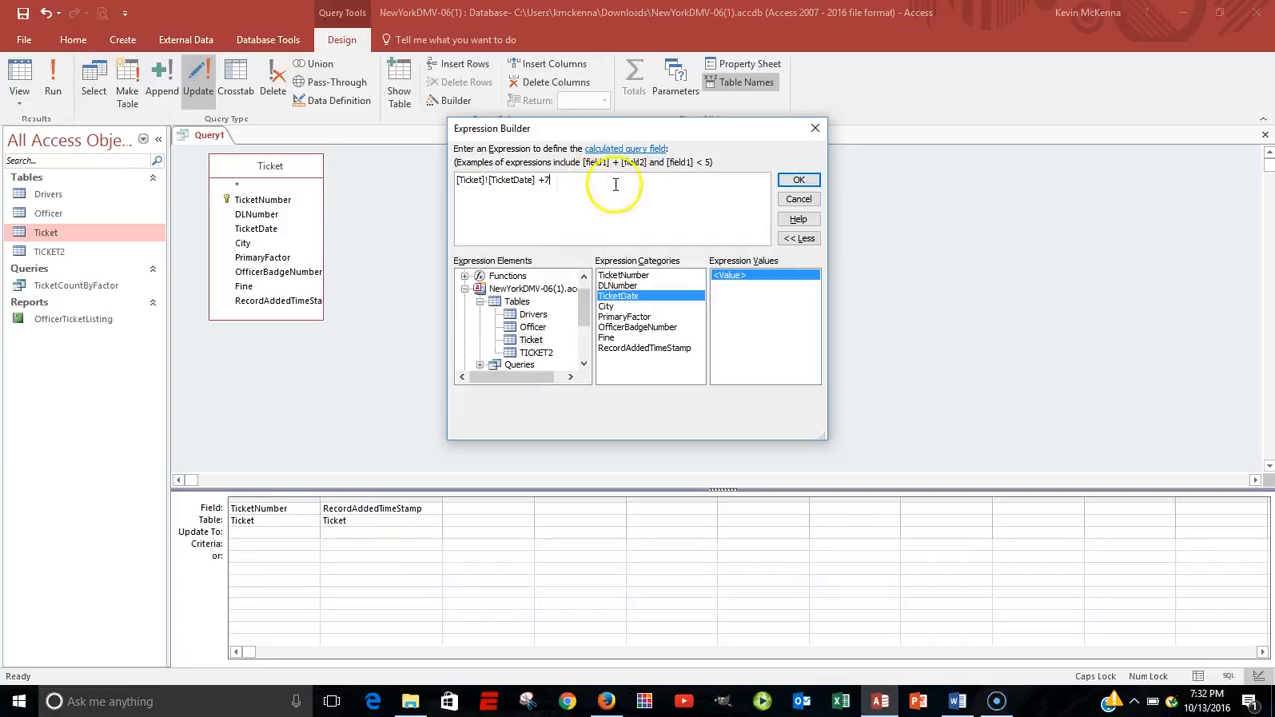
{"action": "left_click", "coordinate": [805, 188]}
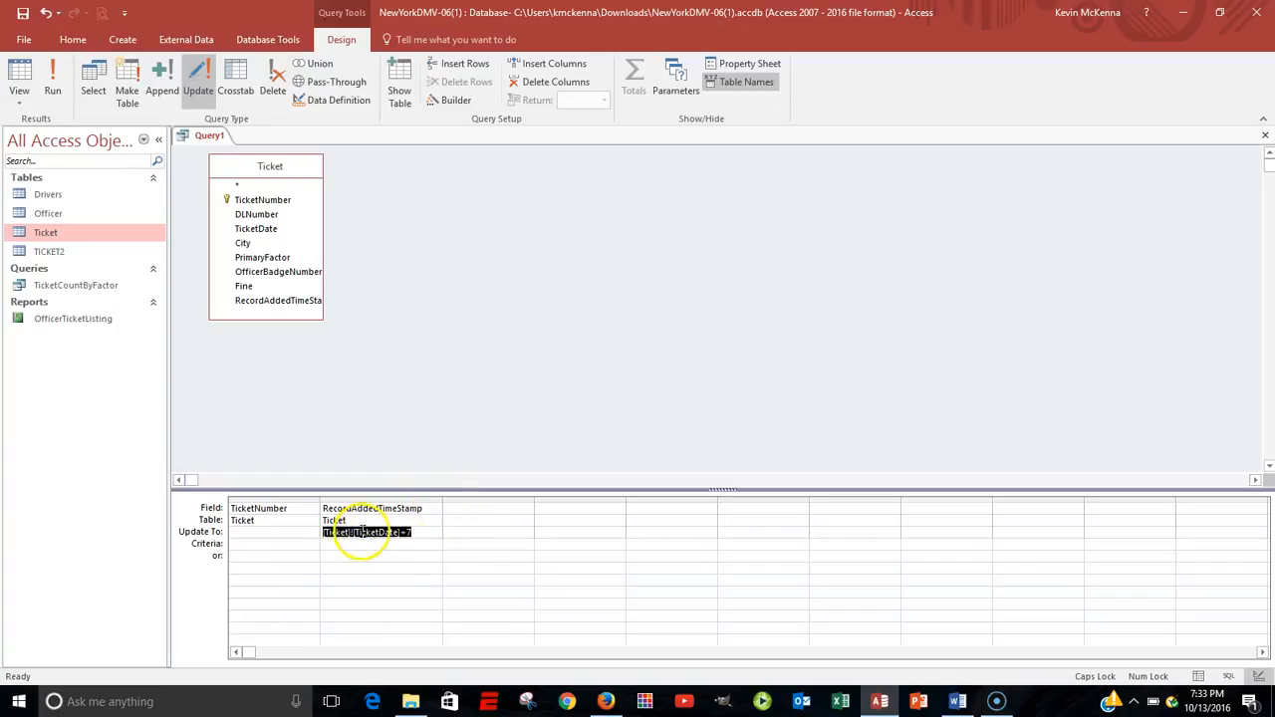
{"action": "left_click", "coordinate": [60, 76]}
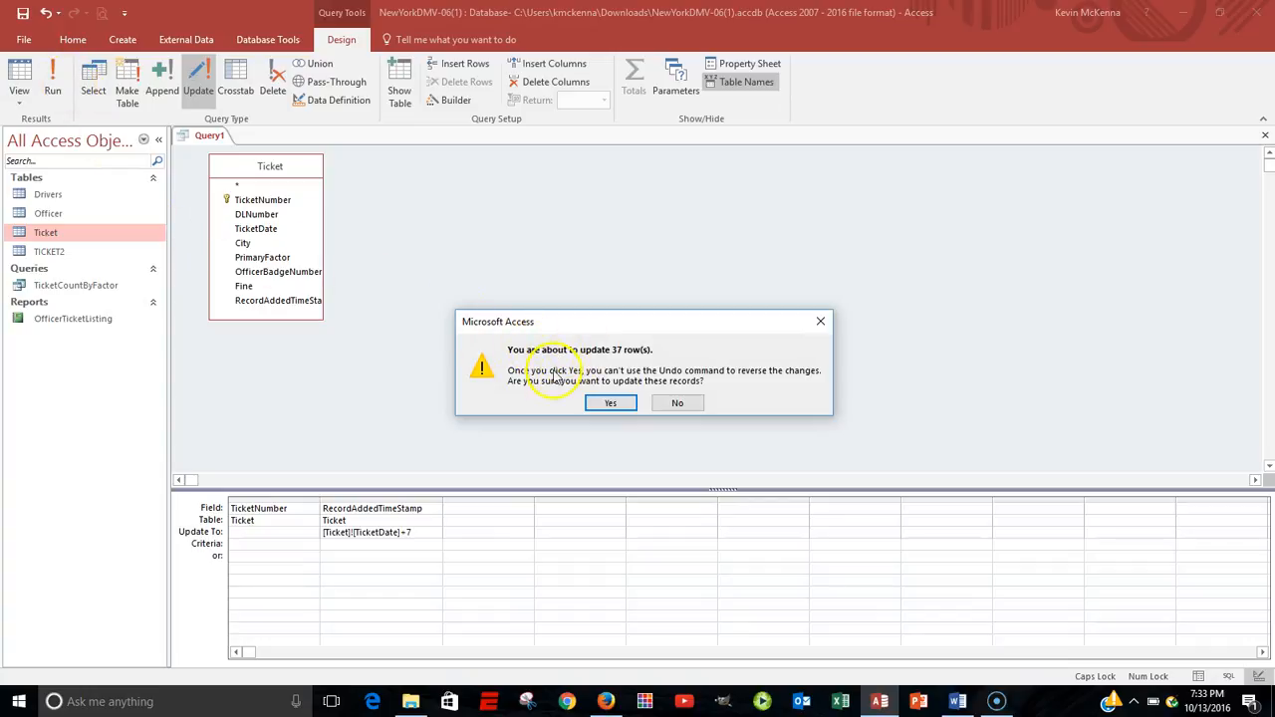
{"action": "left_click", "coordinate": [618, 406]}
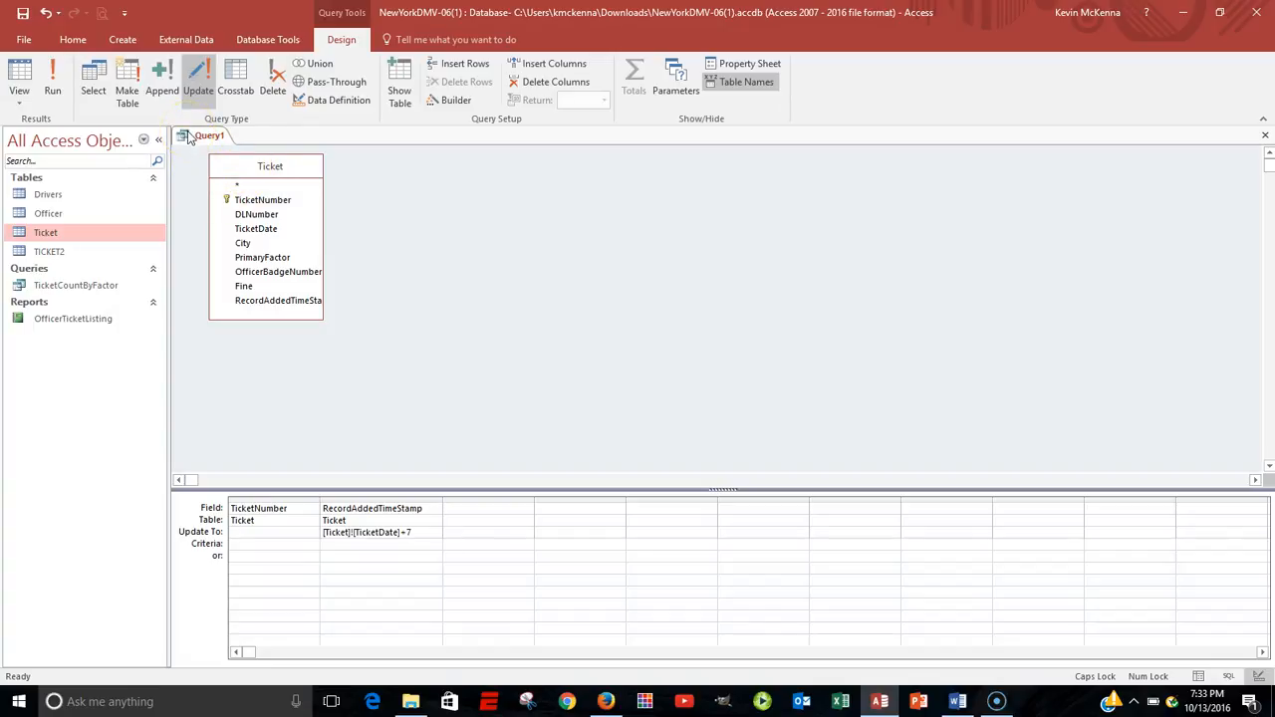
Open the Ticket table to compare RecordAddedTimeStamp with TicketDate across the records, and close the table.
{"action": "double_click", "coordinate": [46, 232]}
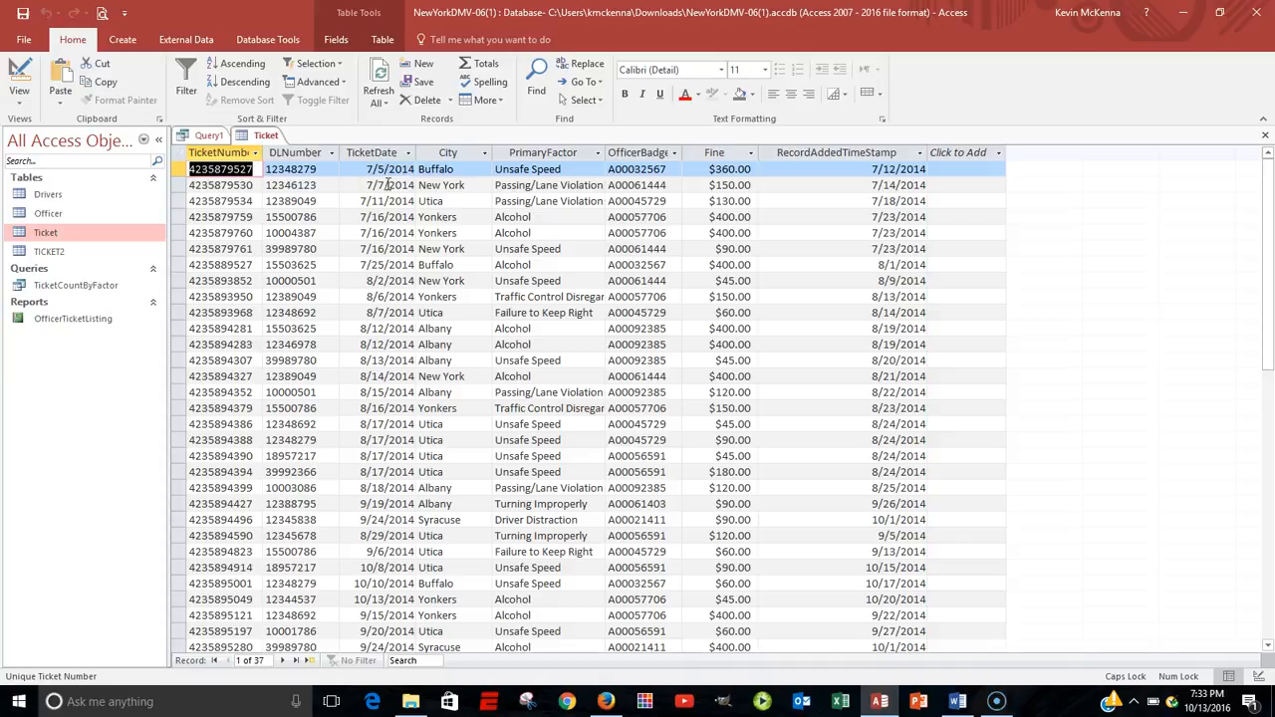
{"action": "scroll", "coordinate": [907, 349], "scroll_direction": "down", "scroll_amount": 3}
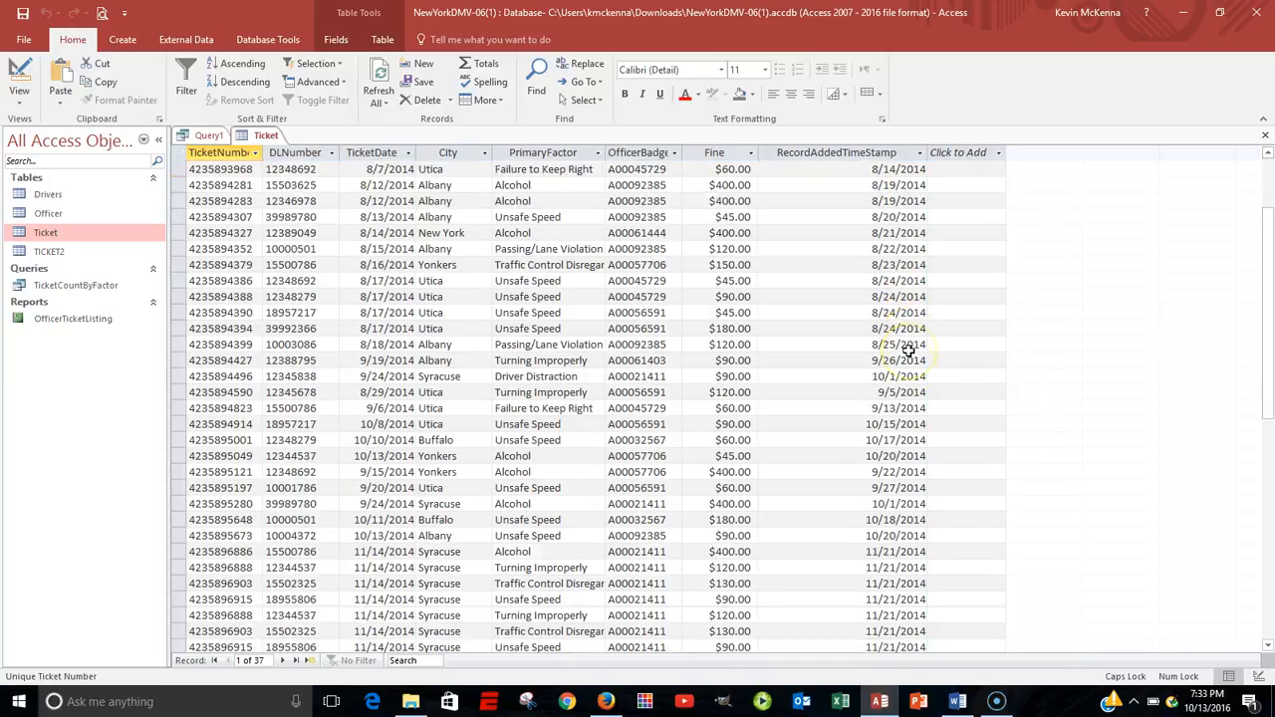
{"action": "scroll", "coordinate": [909, 350], "scroll_direction": "down", "scroll_amount": 2}
{"action": "scroll", "coordinate": [909, 351], "scroll_direction": "up", "scroll_amount": 5}
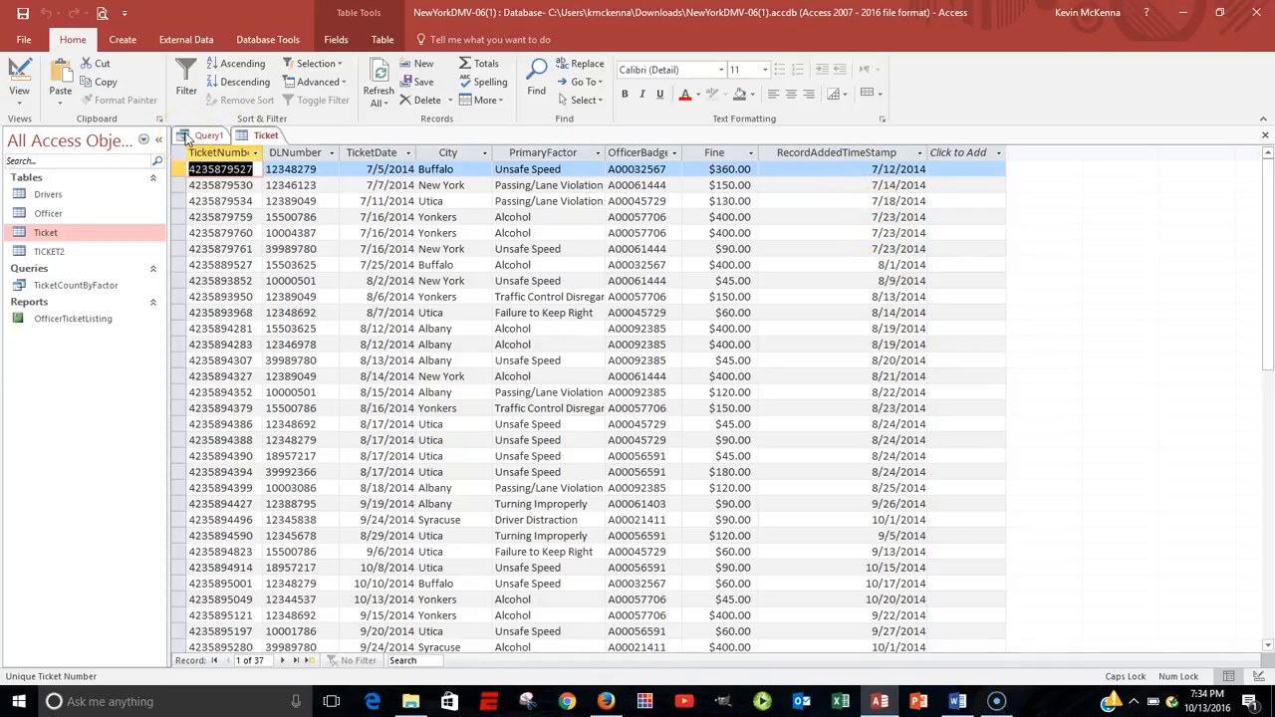
{"action": "left_click", "coordinate": [240, 135]}
{"action": "right_click", "coordinate": [244, 143]}
{"action": "left_click", "coordinate": [265, 164]}
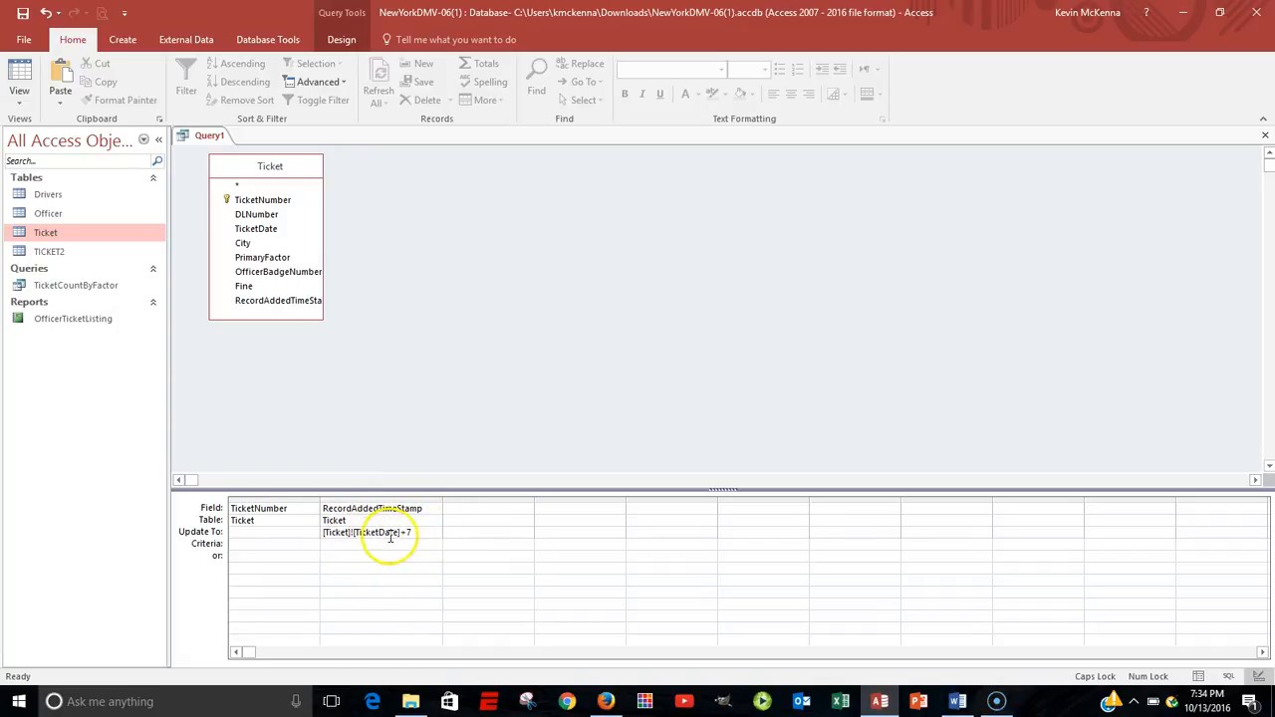
Replace the update expression for RecordAddedTimeStamp with Null.
{"action": "left_click_drag", "start_coordinate": [423, 532], "coordinate": [306, 533]}
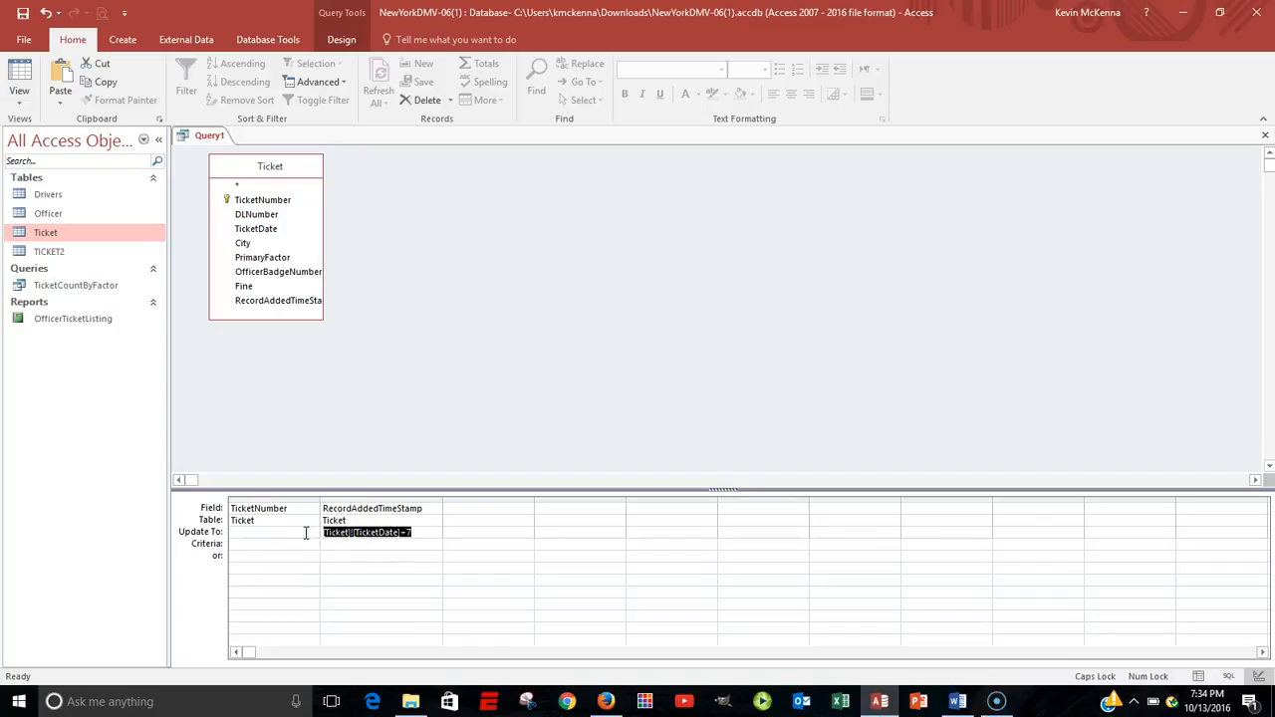
{"action": "key", "text": "Delete"}
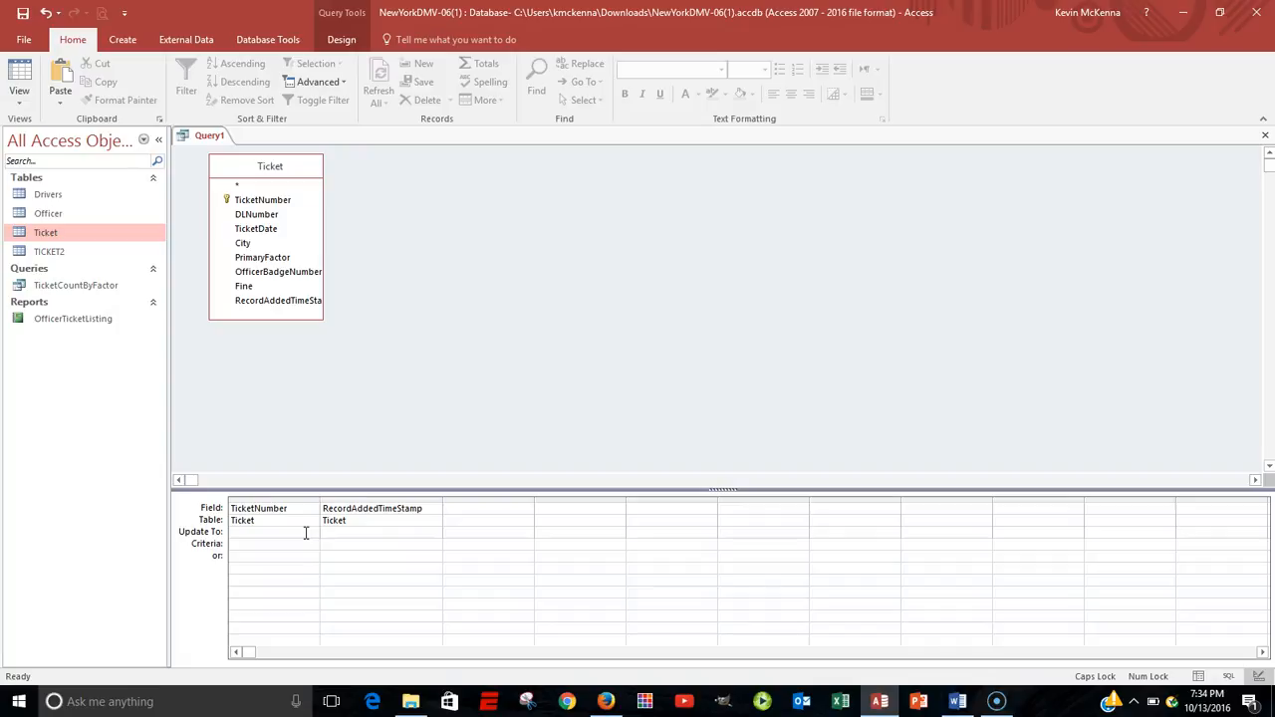
{"action": "type", "text": "U"}
{"action": "left_click", "coordinate": [341, 40]}
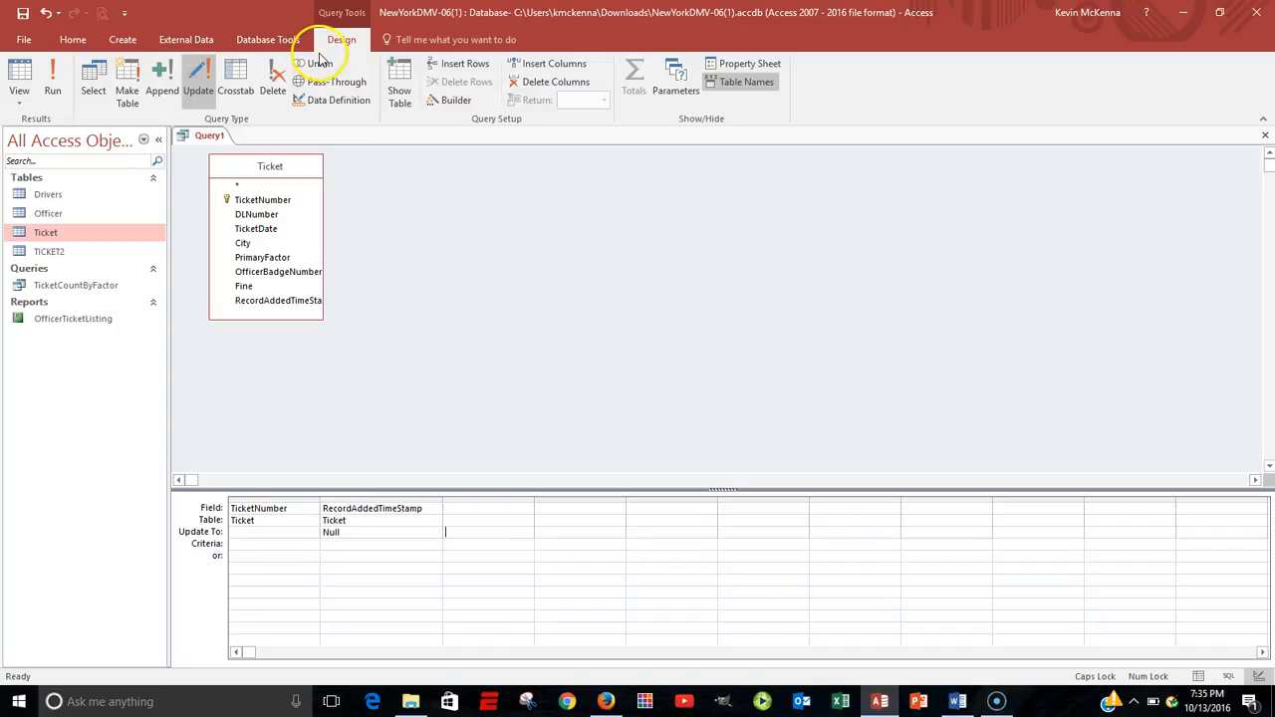
Run the update query on all rows, check the RecordAddedTimeStamp column in the Ticket table, and return to the query design.
{"action": "left_click", "coordinate": [57, 76]}
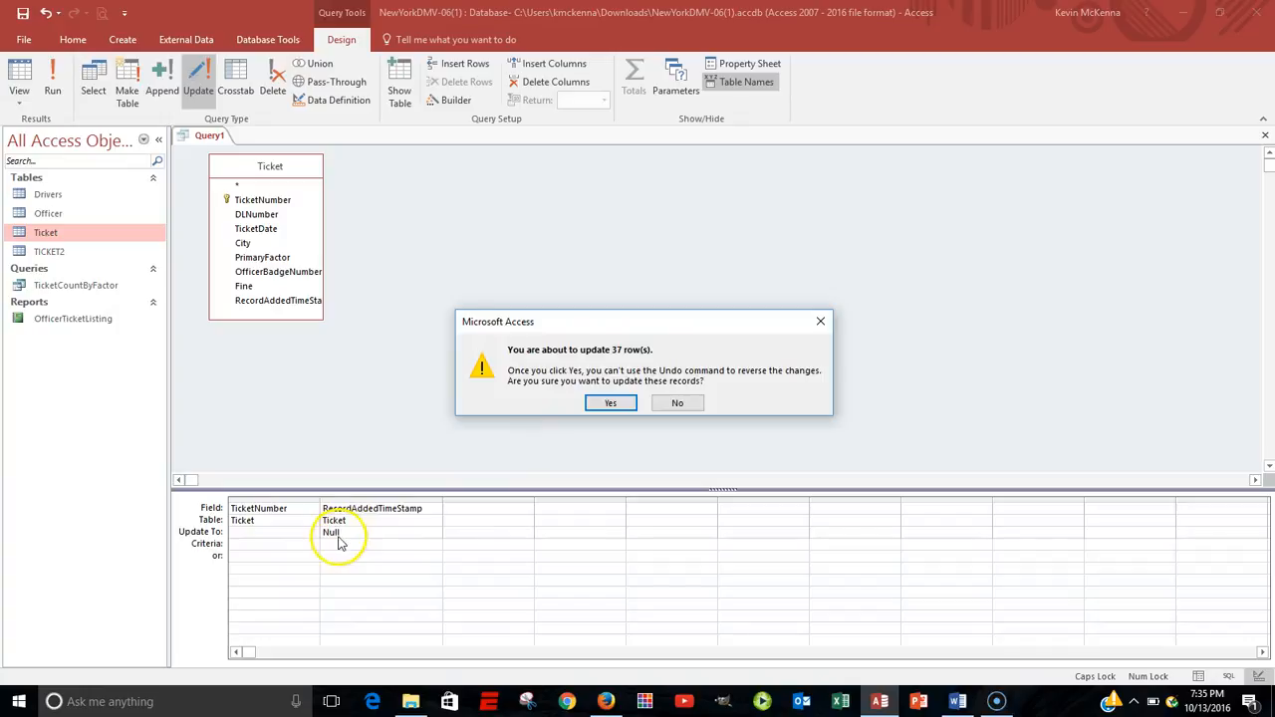
{"action": "left_click", "coordinate": [617, 402]}
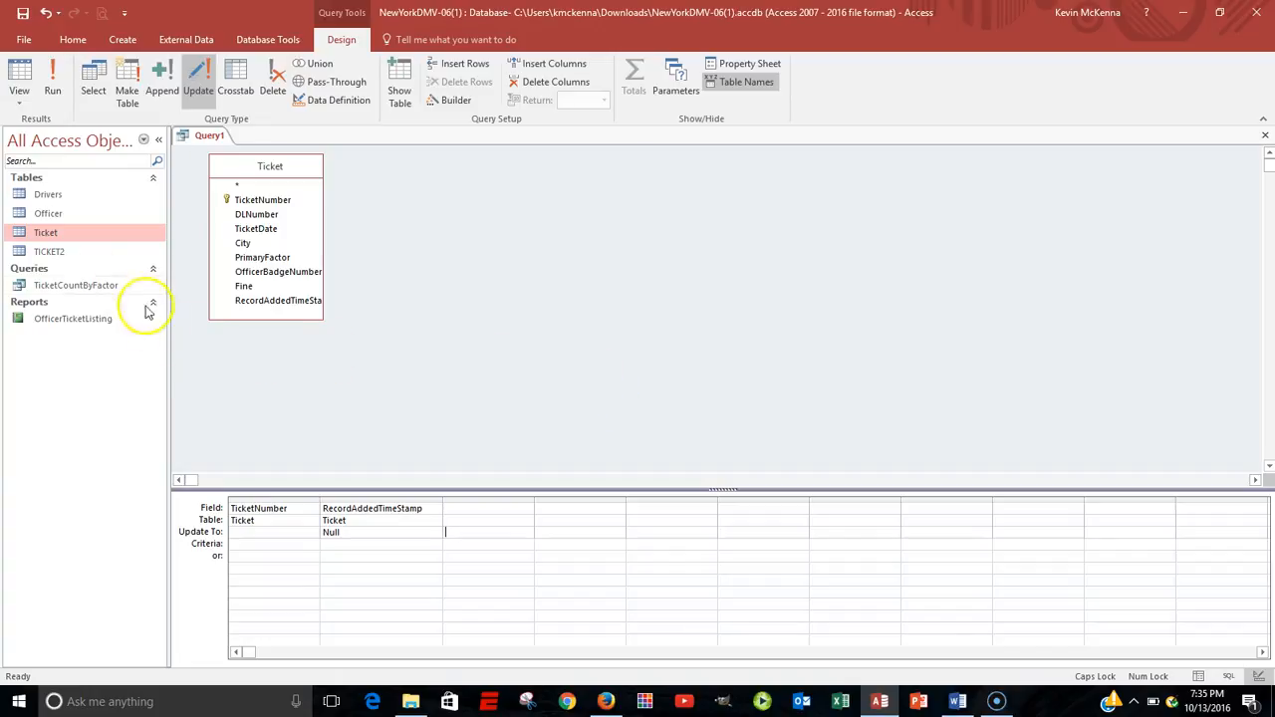
{"action": "double_click", "coordinate": [18, 232]}
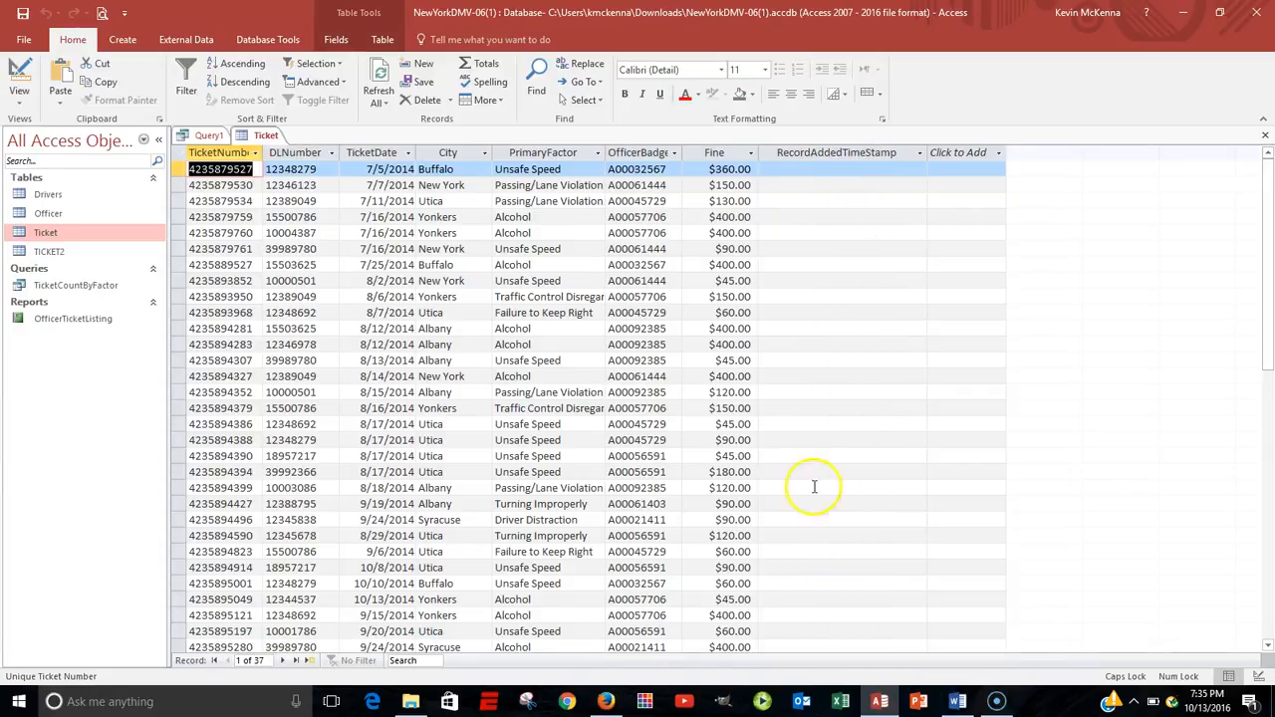
{"action": "left_click", "coordinate": [185, 136]}
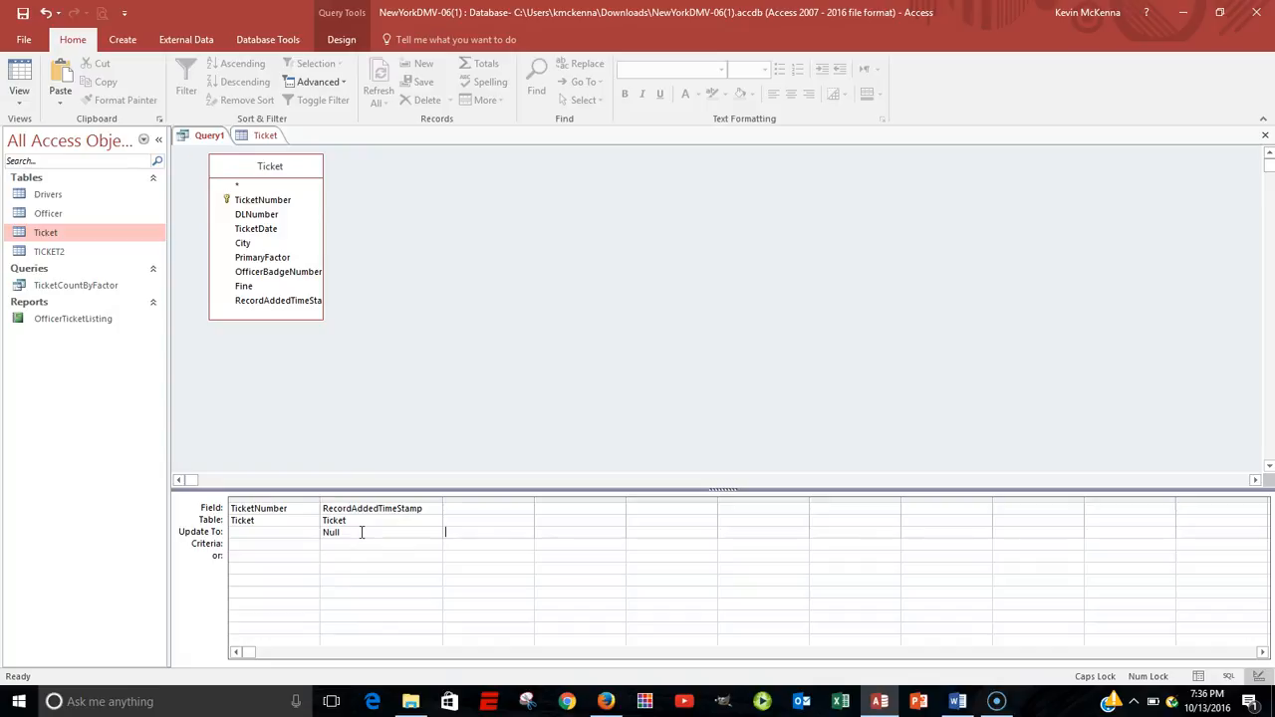
Close the Ticket table datasheet and return to the update query's design.
{"action": "left_click", "coordinate": [358, 550]}
{"action": "left_click", "coordinate": [257, 136]}
{"action": "right_click", "coordinate": [254, 136]}
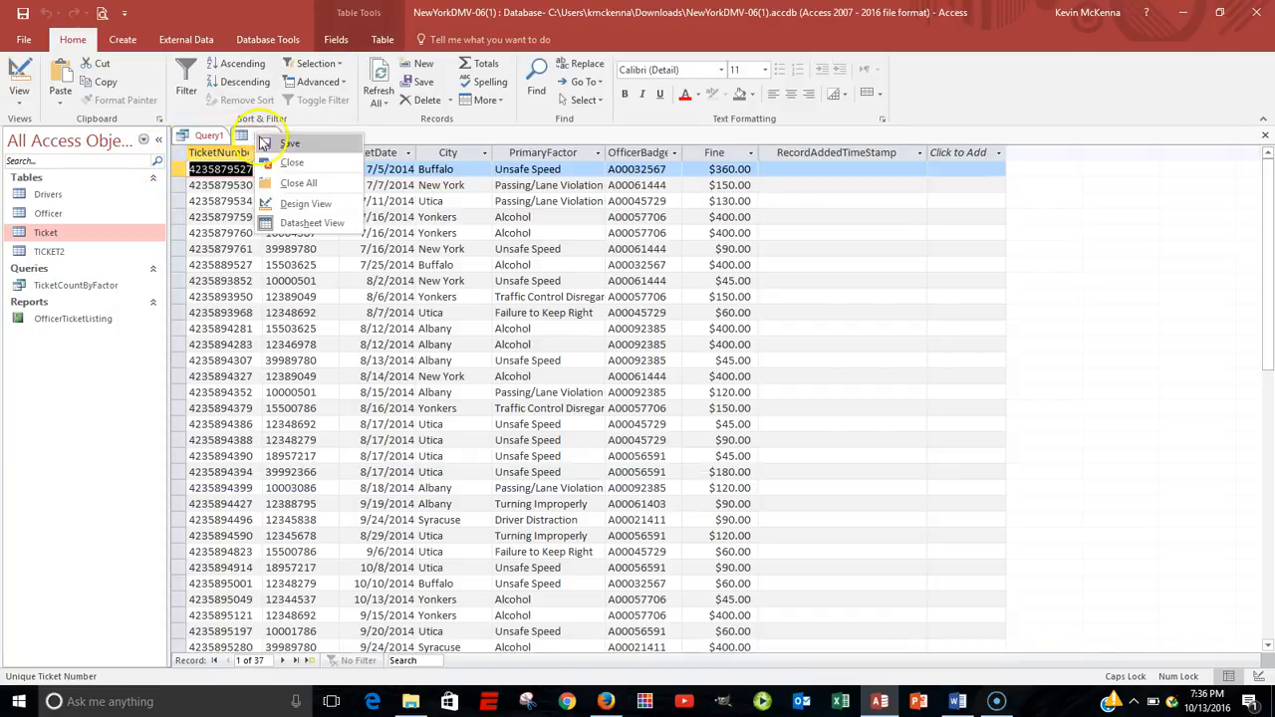
{"action": "left_click", "coordinate": [279, 164]}
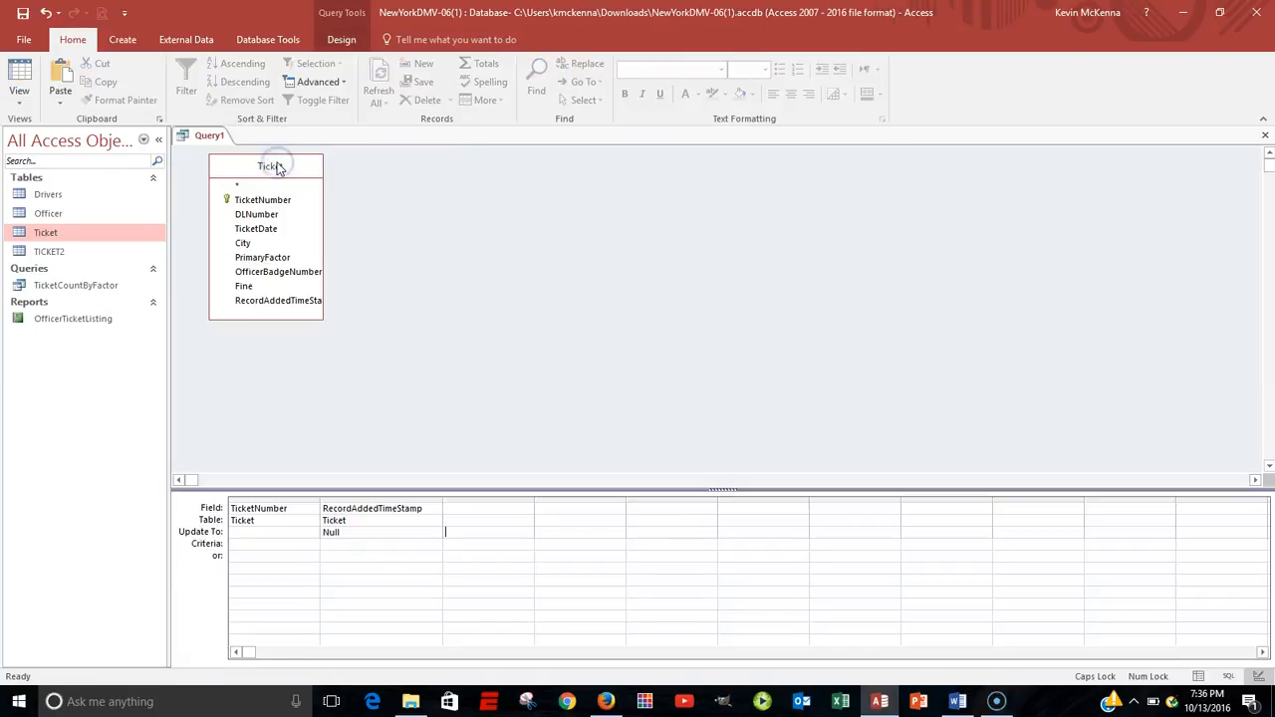
Save the update query under the name UPDATE QUERY and close it.
{"action": "left_click", "coordinate": [201, 139]}
{"action": "right_click", "coordinate": [200, 139]}
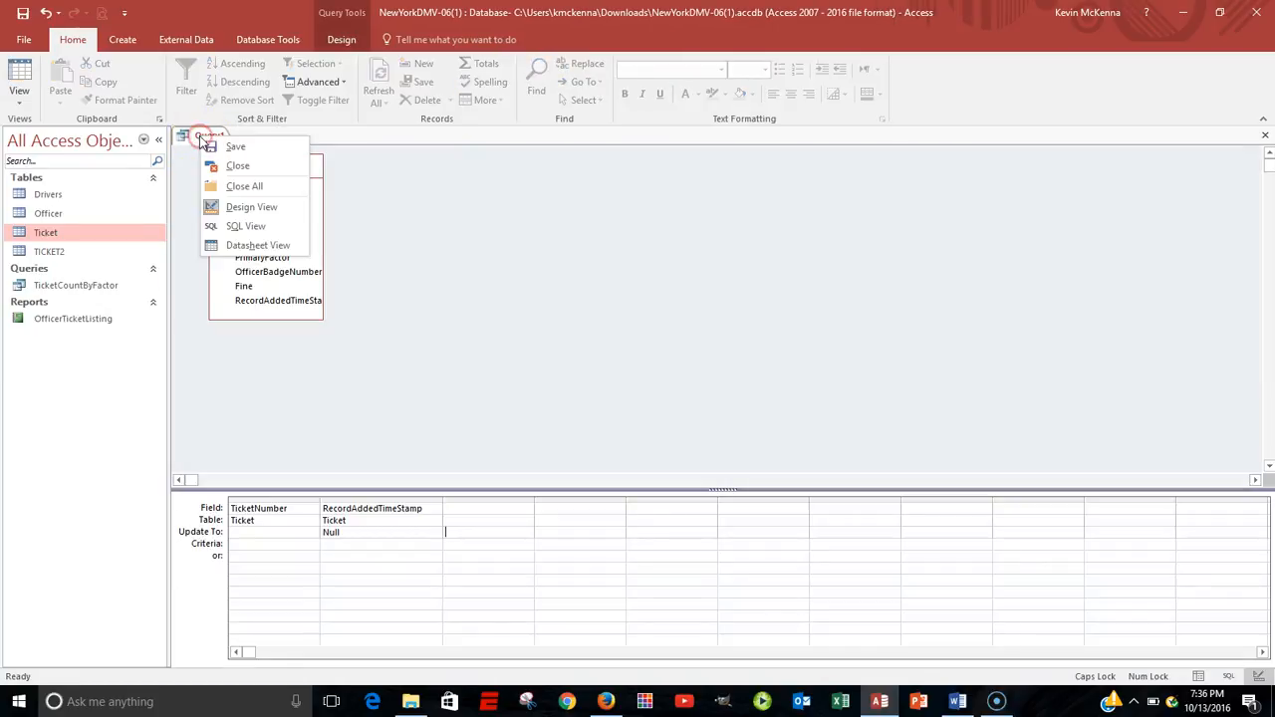
{"action": "left_click", "coordinate": [219, 149]}
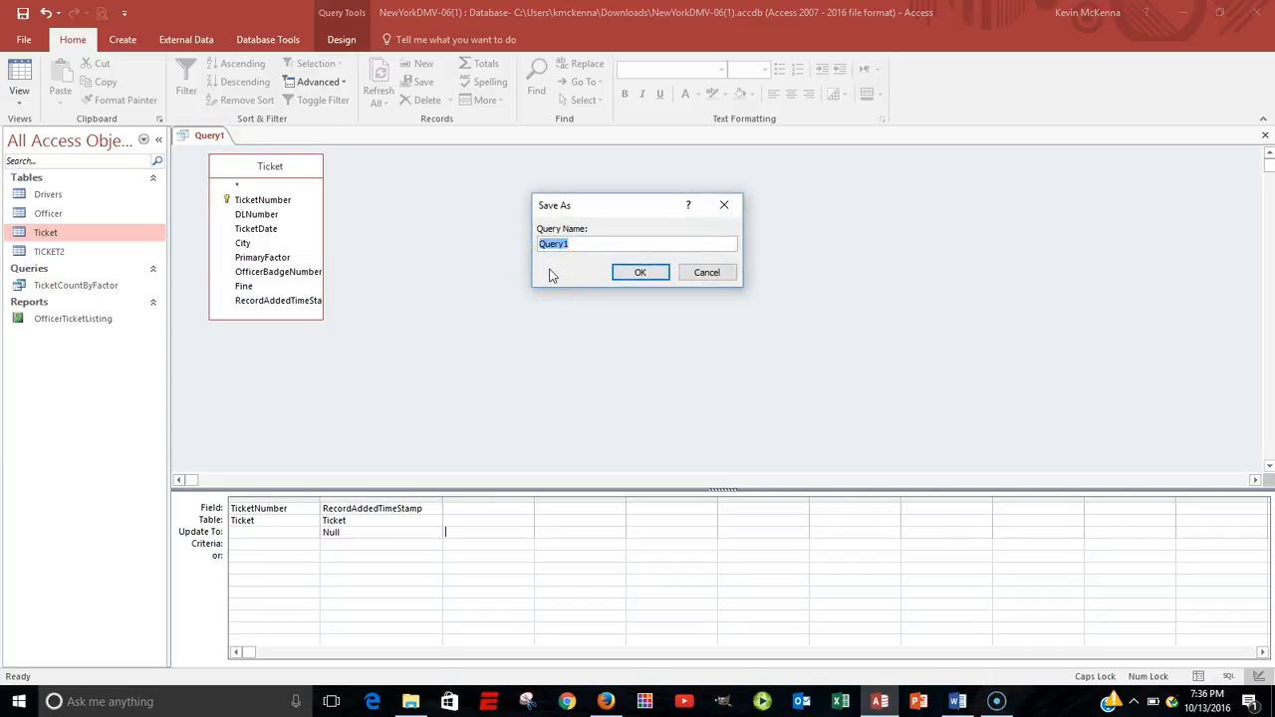
{"action": "type", "text": "UPDATE QUERY"}
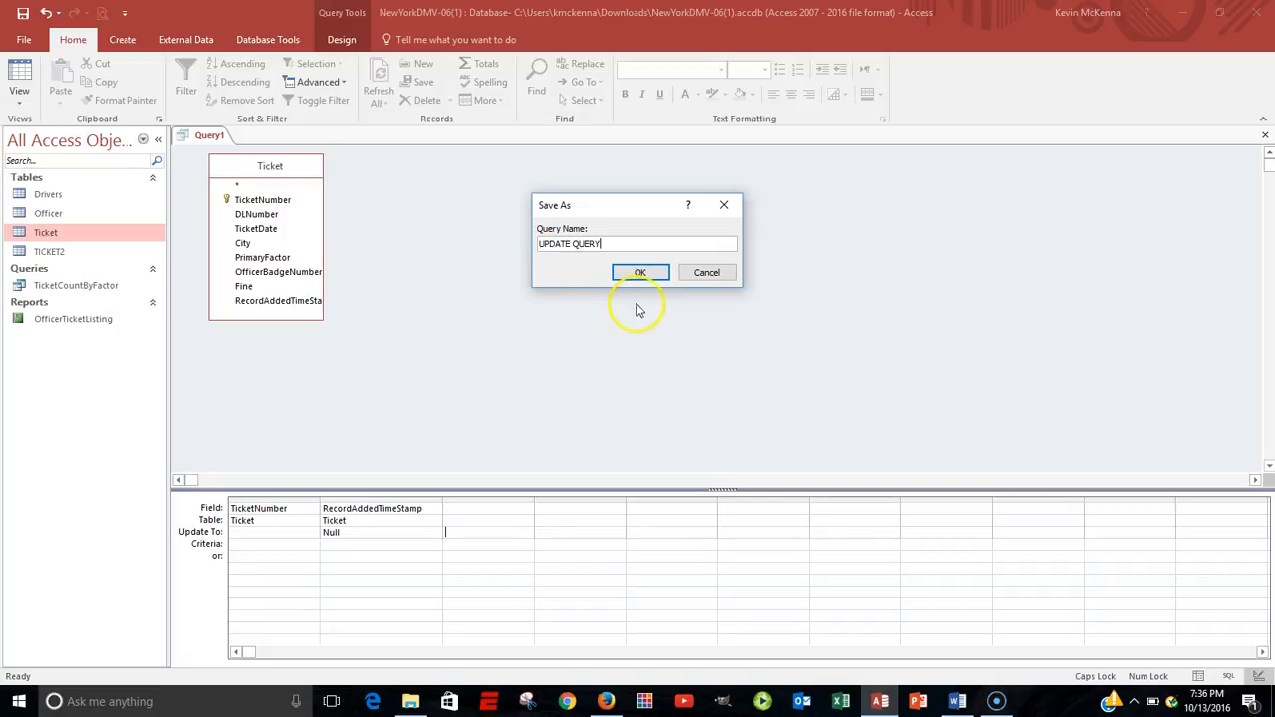
{"action": "left_click", "coordinate": [641, 272]}
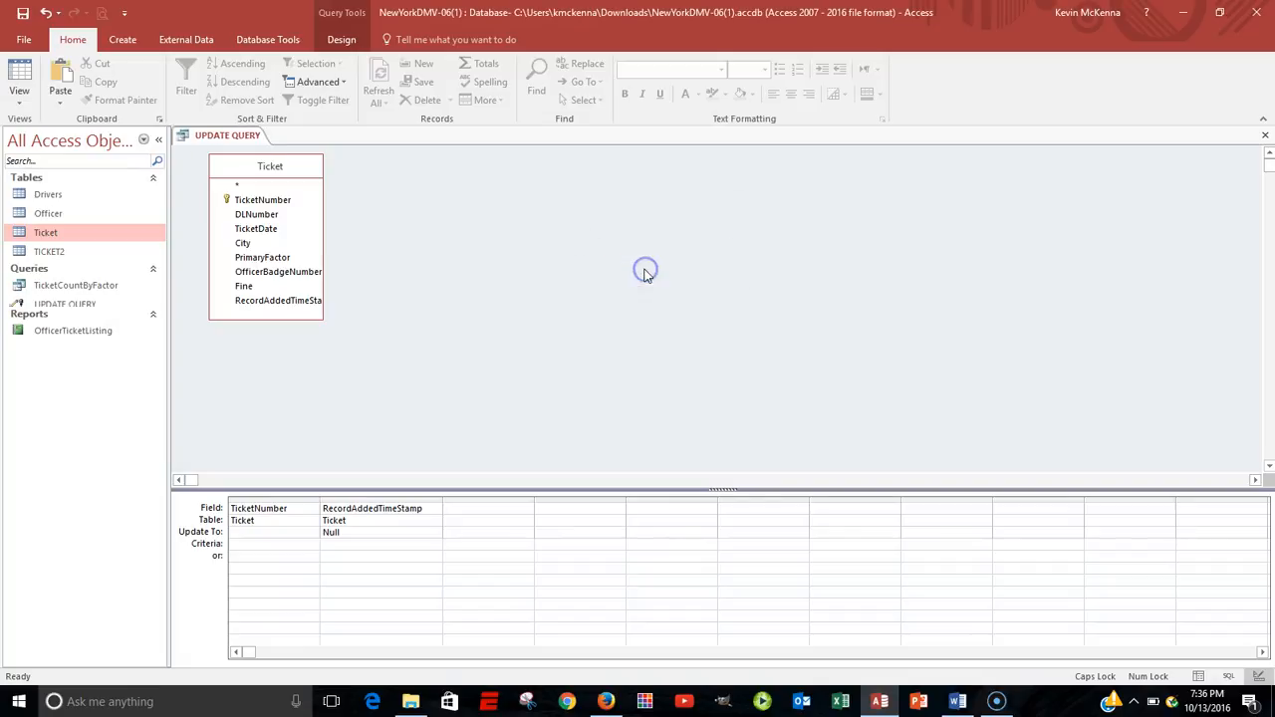
{"action": "right_click", "coordinate": [236, 137]}
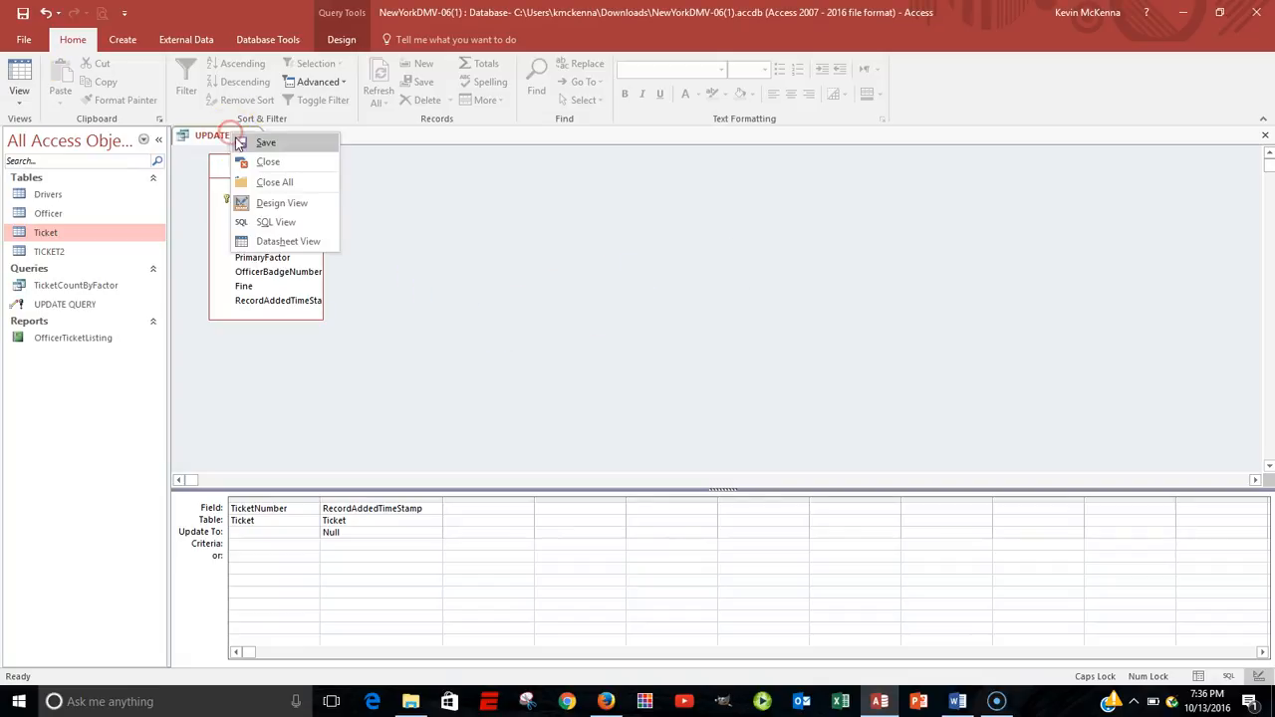
{"action": "left_click", "coordinate": [261, 161]}
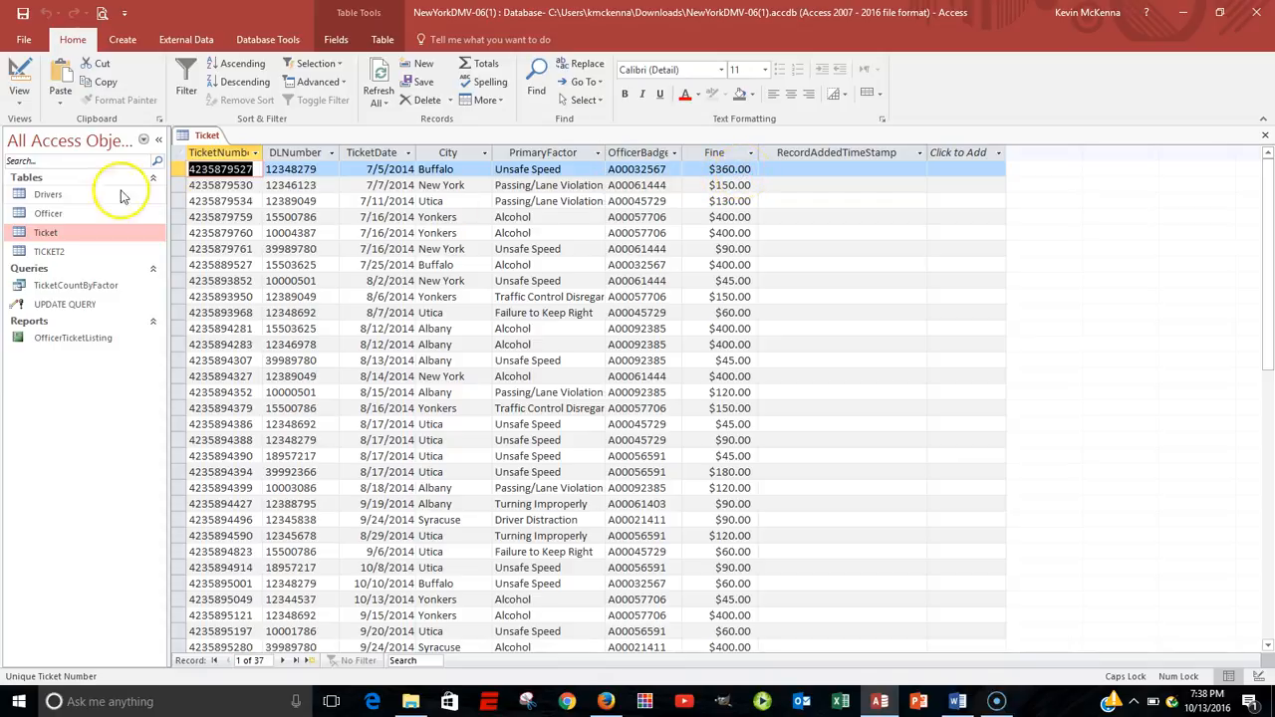
Close the Ticket table and start a new crosstab query with the wizard, using the Ticket table as its source.
{"action": "right_click", "coordinate": [187, 136]}
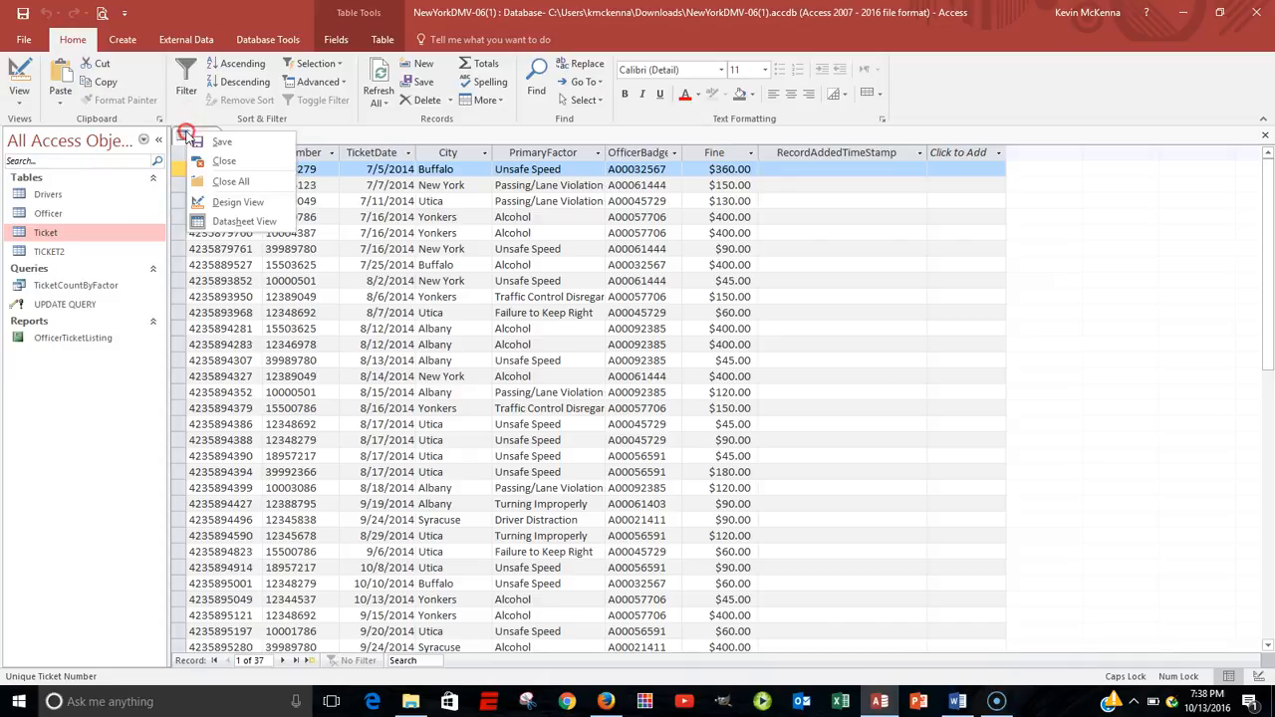
{"action": "left_click", "coordinate": [198, 160]}
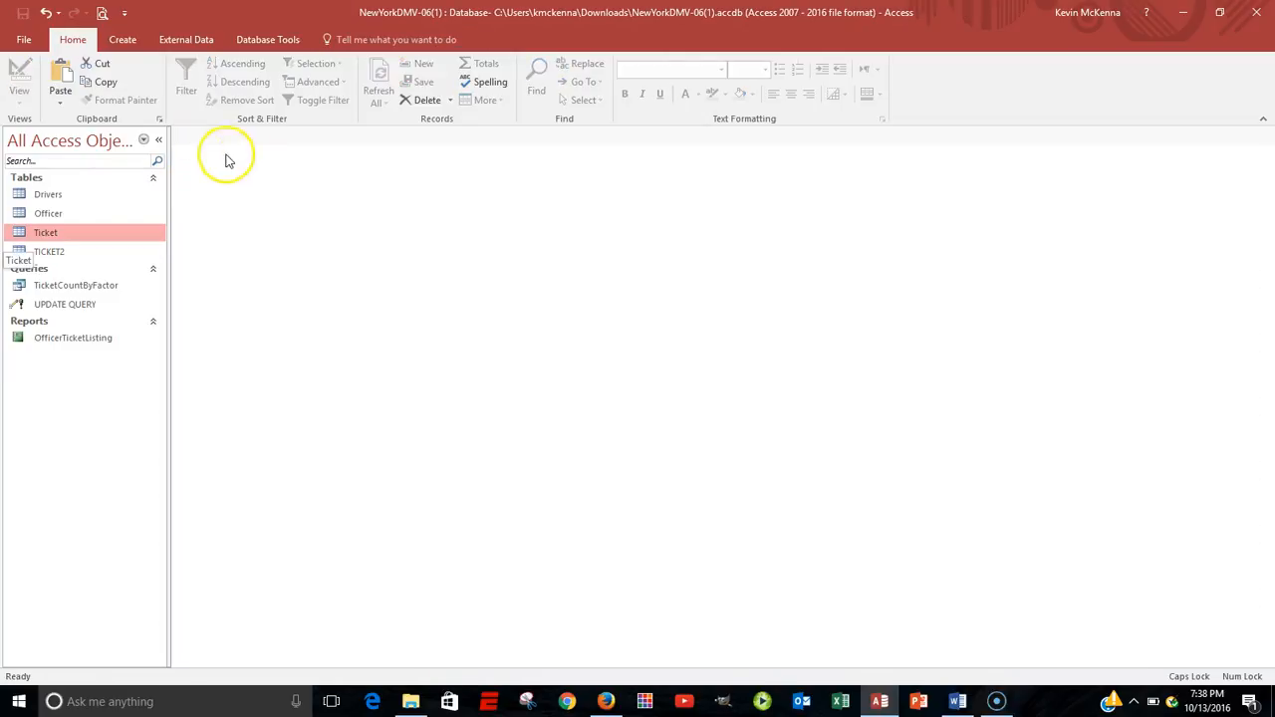
{"action": "left_click", "coordinate": [123, 42]}
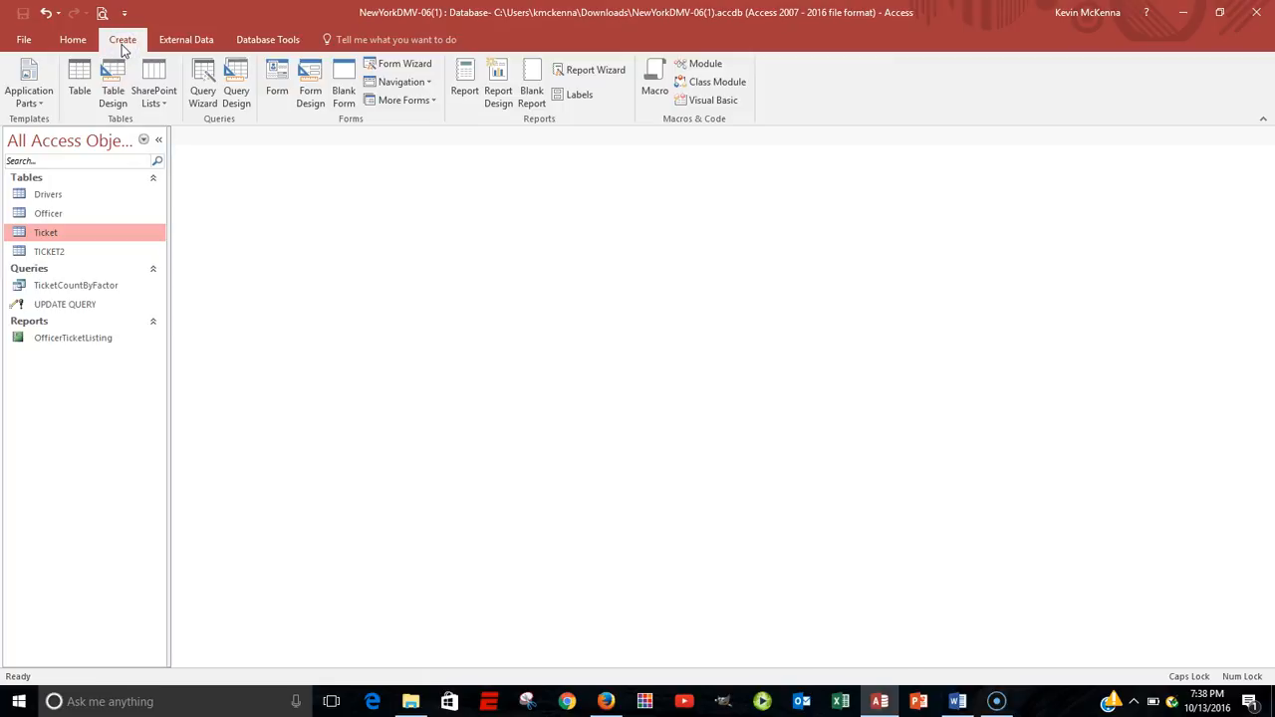
{"action": "left_click", "coordinate": [200, 80]}
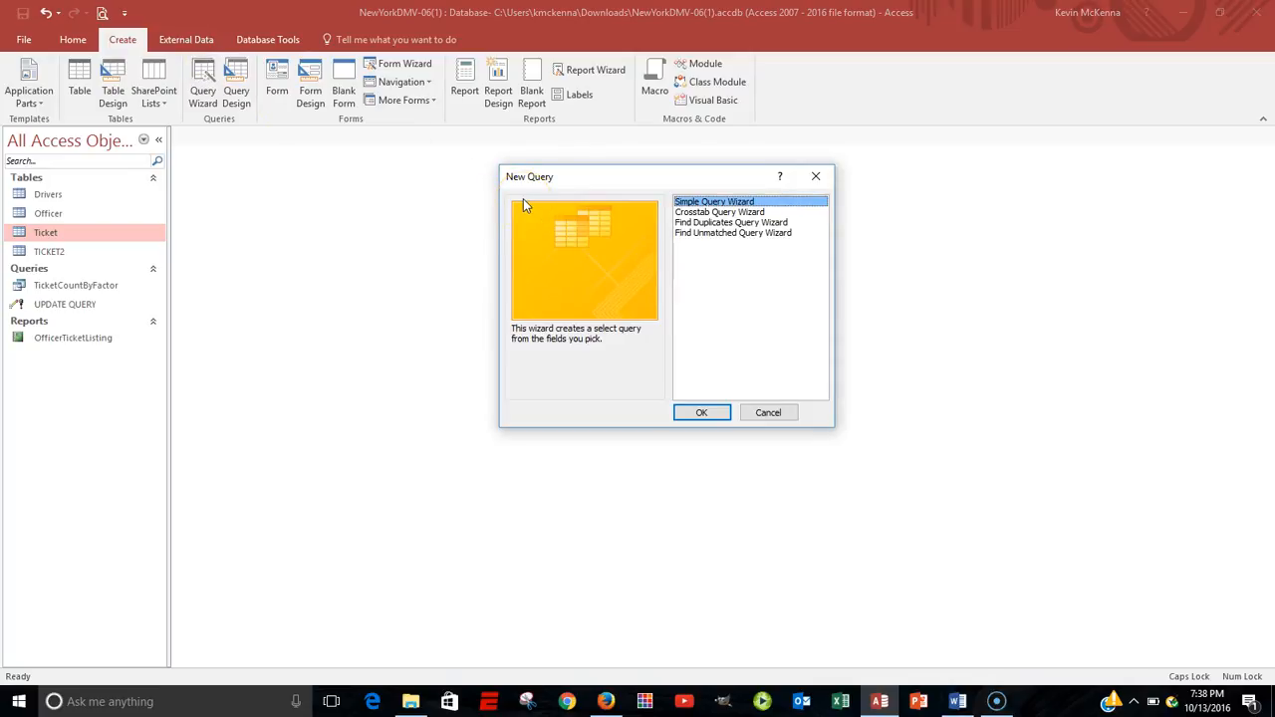
{"action": "left_click", "coordinate": [725, 213]}
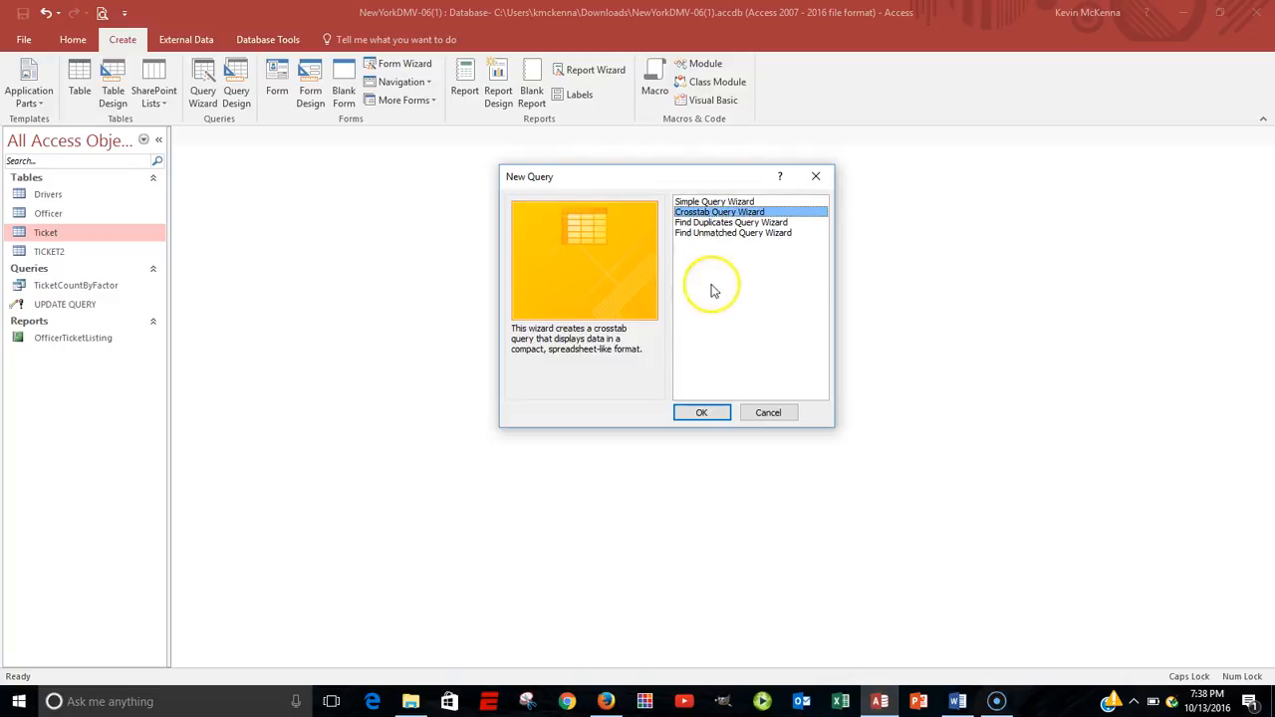
{"action": "left_click", "coordinate": [702, 414]}
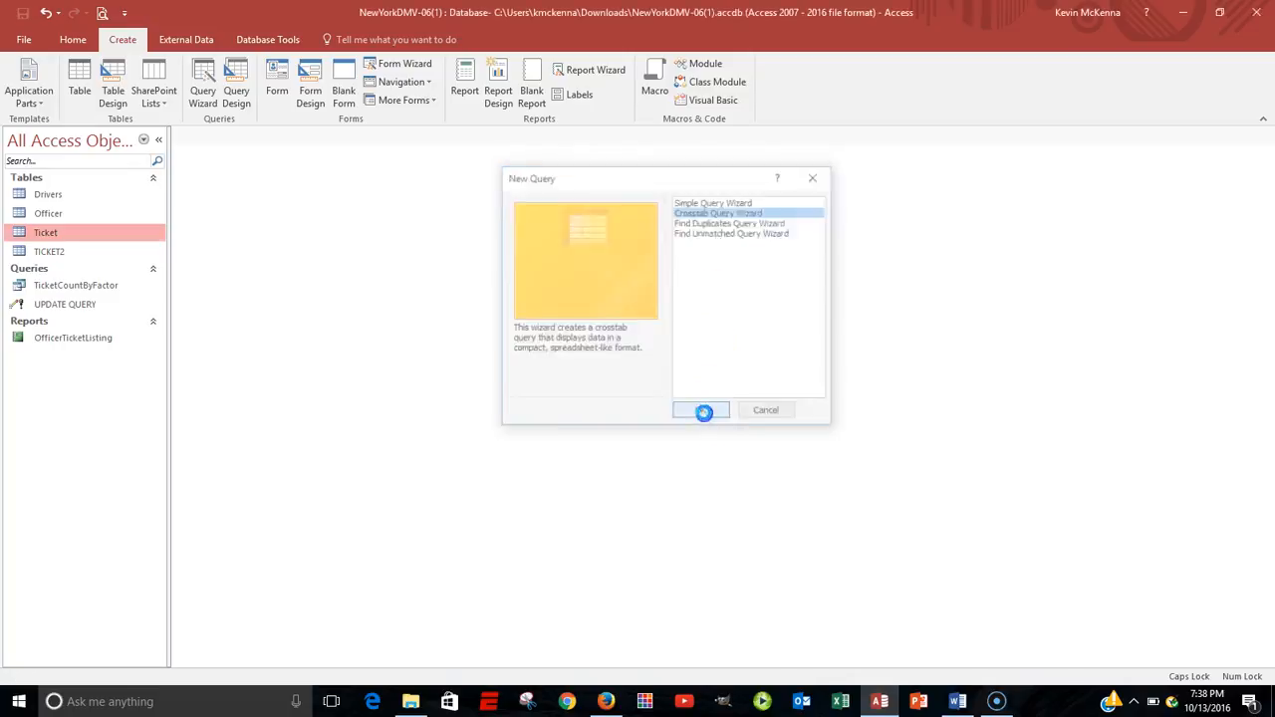
{"action": "left_click", "coordinate": [683, 442]}
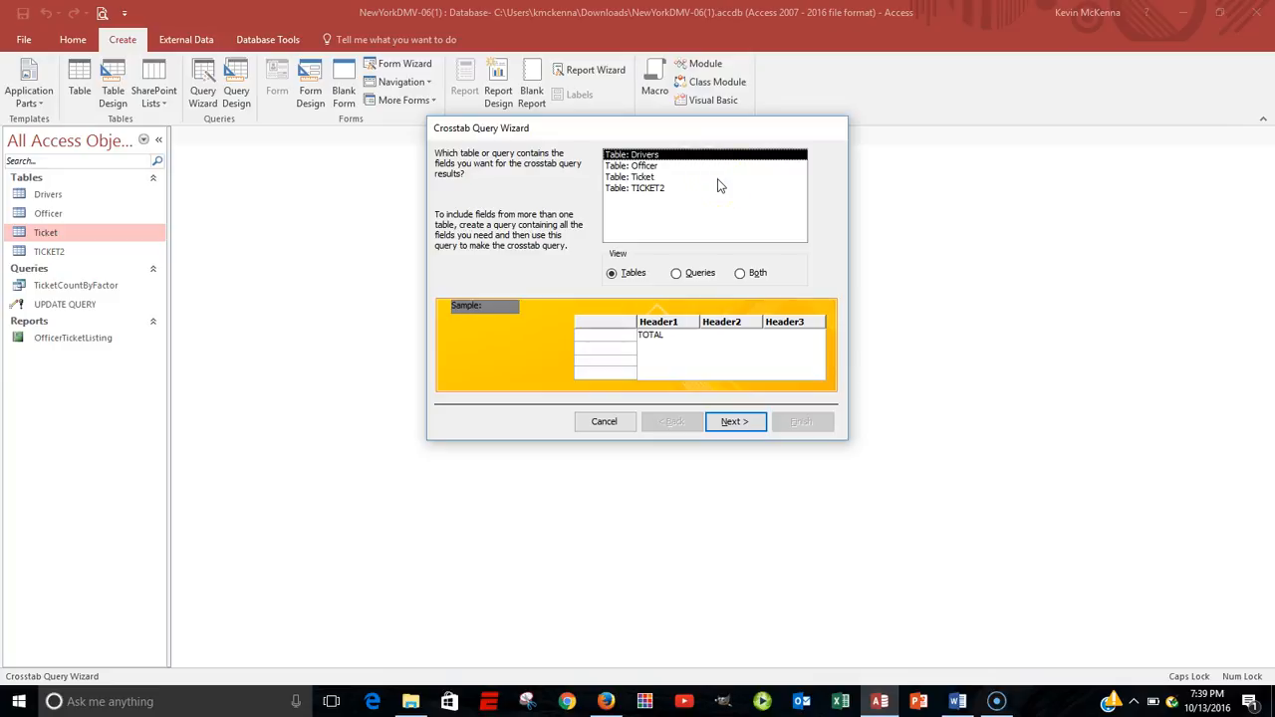
{"action": "left_click", "coordinate": [642, 178]}
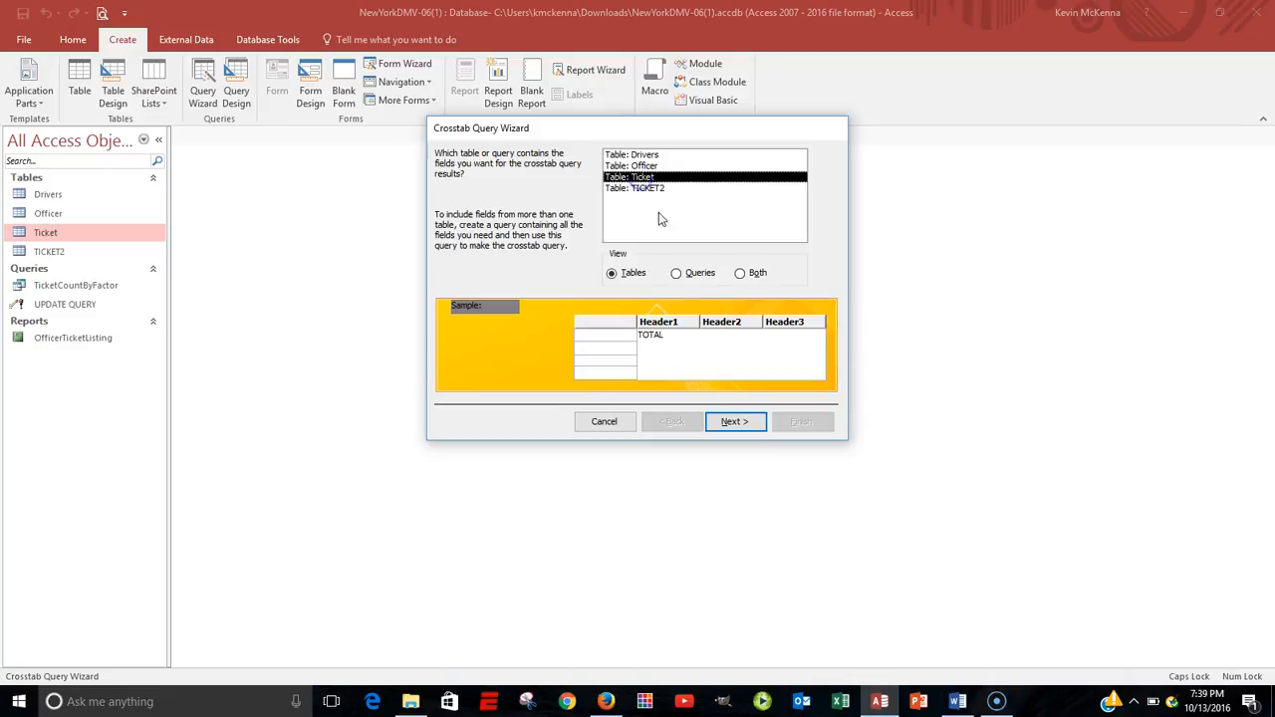
{"action": "left_click", "coordinate": [737, 423]}
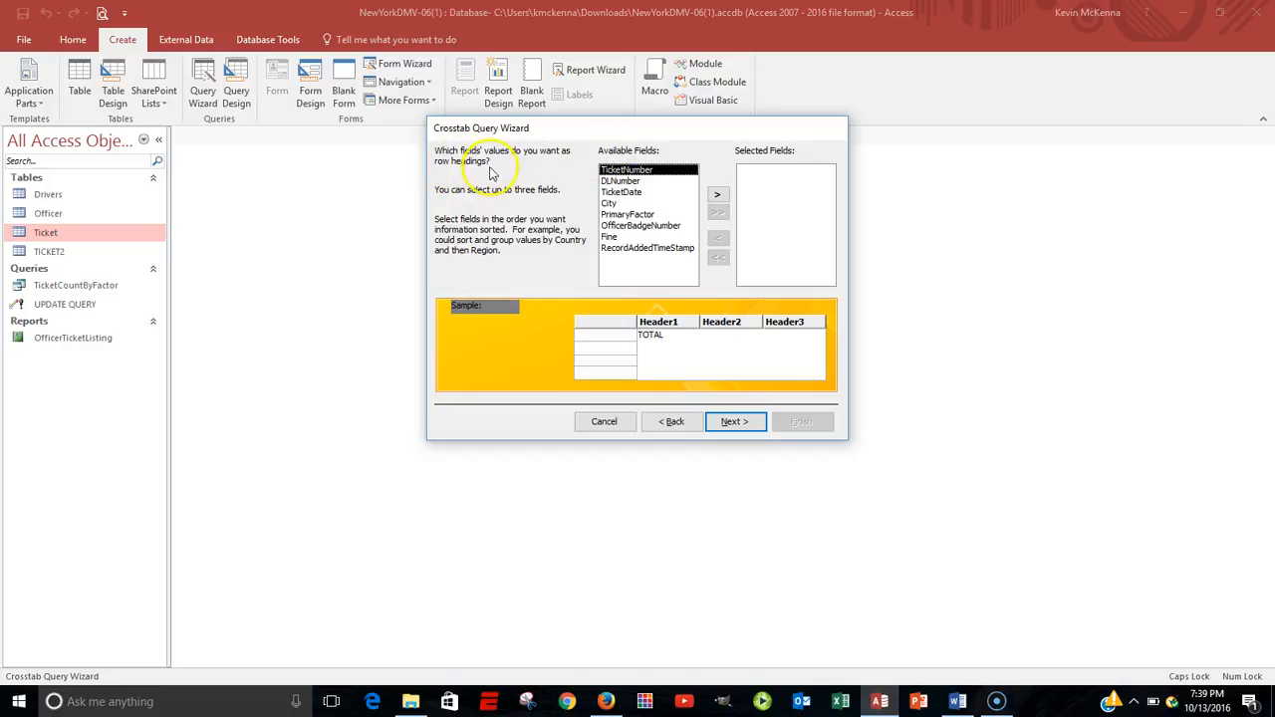
Choose PrimaryFactor as the crosstab's row heading and City as its column heading.
{"action": "left_click", "coordinate": [642, 214]}
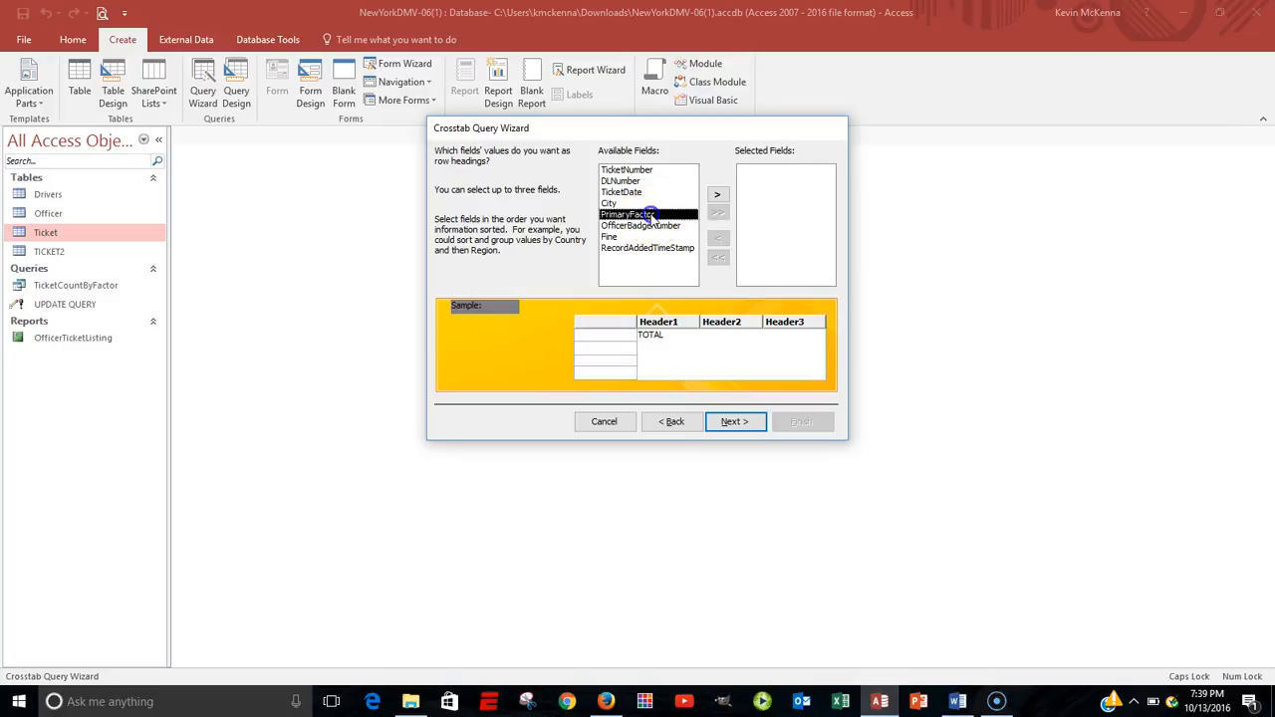
{"action": "left_click", "coordinate": [718, 194]}
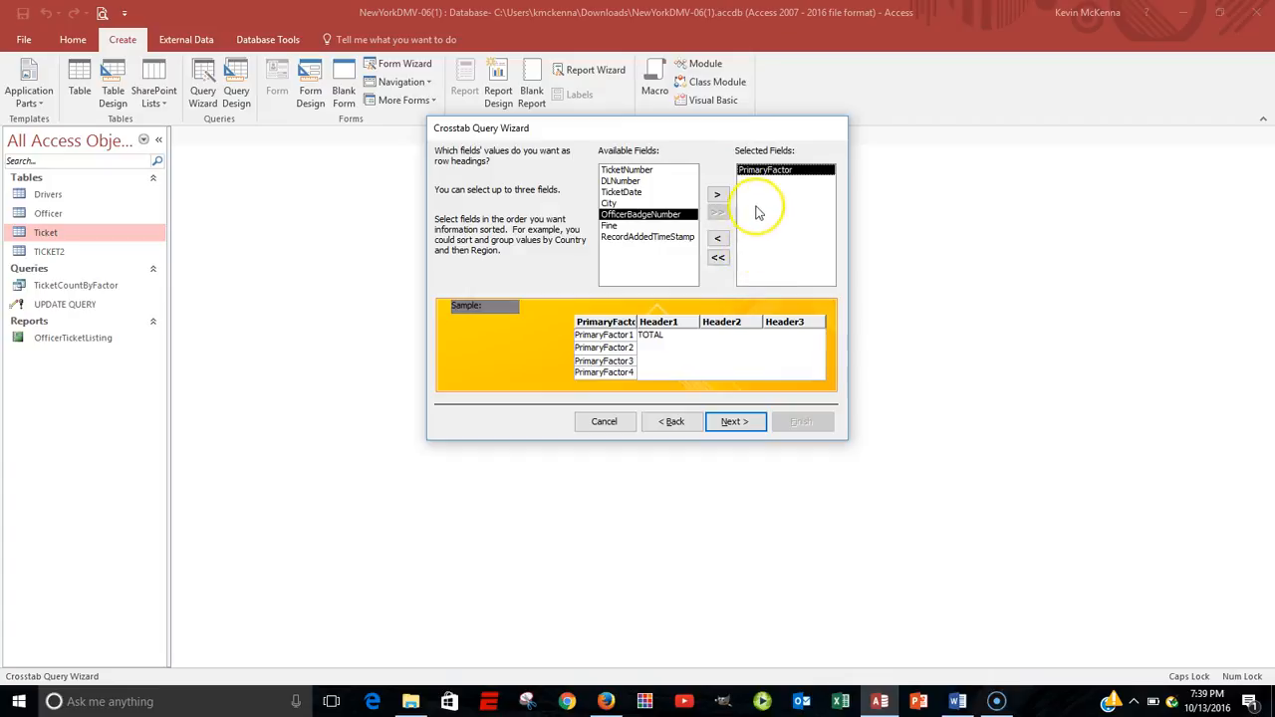
{"action": "left_click", "coordinate": [733, 422]}
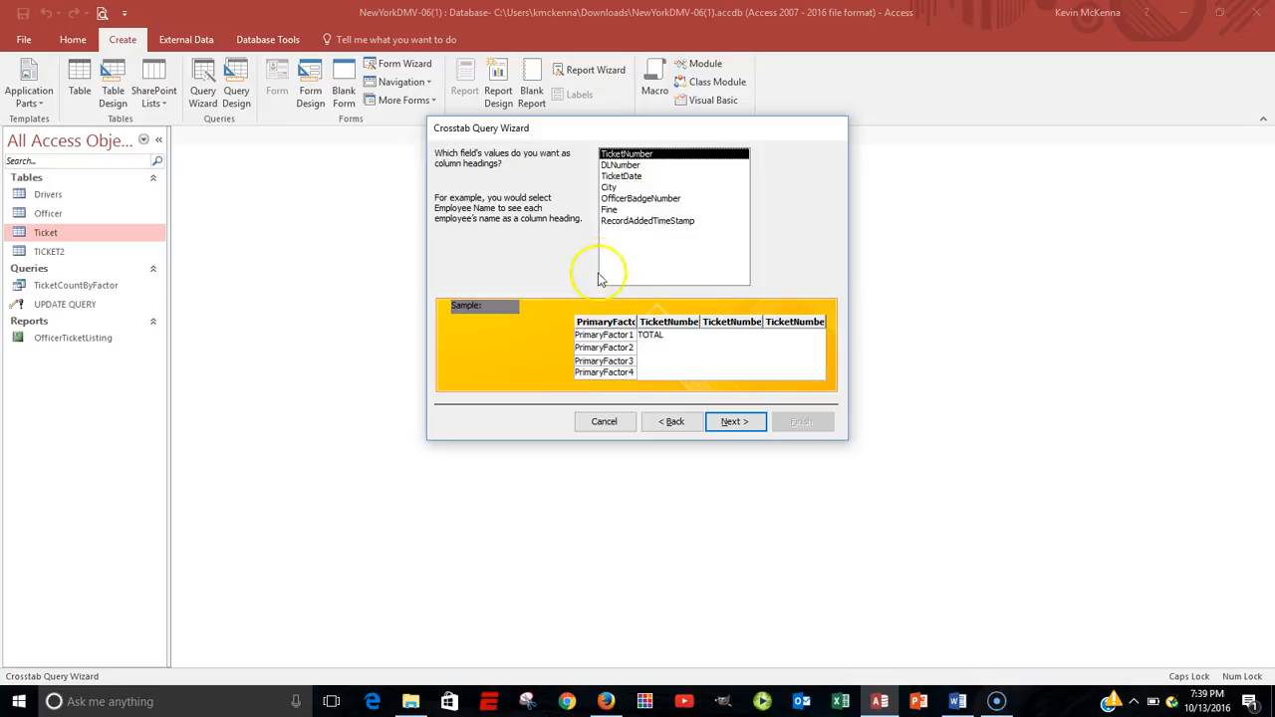
{"action": "left_click", "coordinate": [610, 188]}
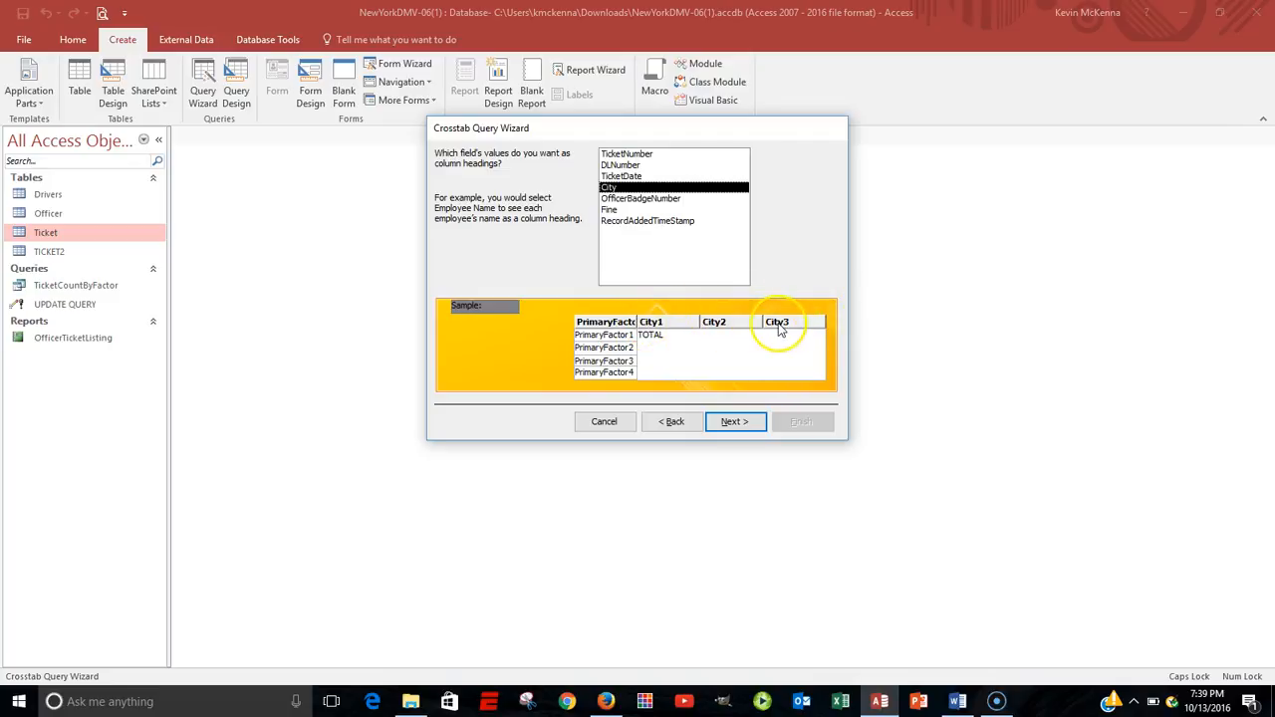
{"action": "left_click", "coordinate": [734, 422]}
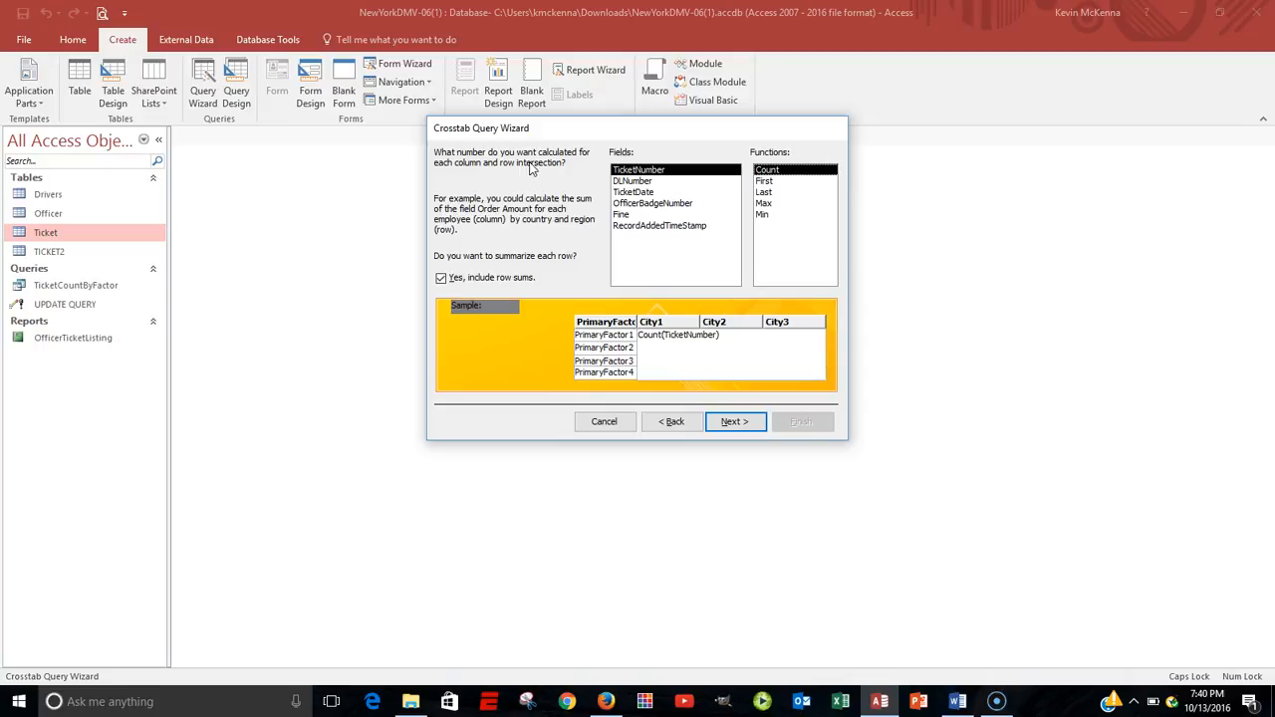
Calculate the Sum of Fine at each intersection and finish the crosstab query with its default name, opening it for viewing.
{"action": "left_click", "coordinate": [626, 215]}
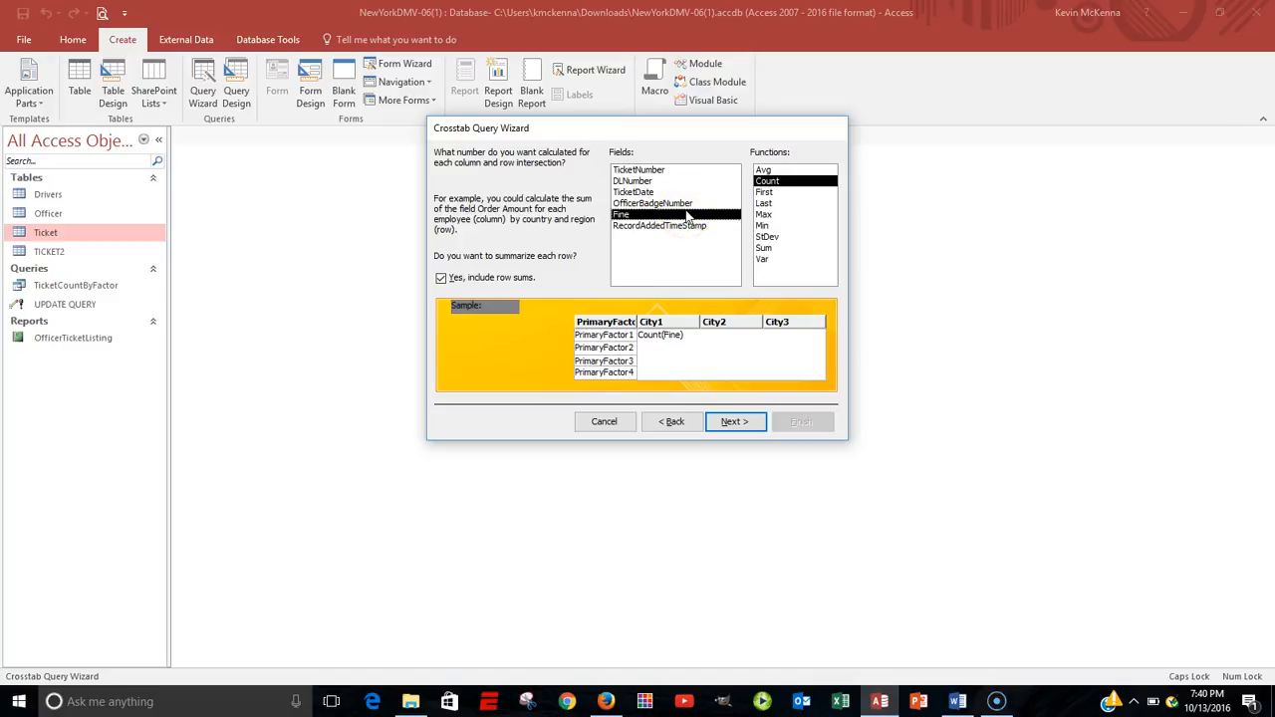
{"action": "left_click", "coordinate": [765, 248]}
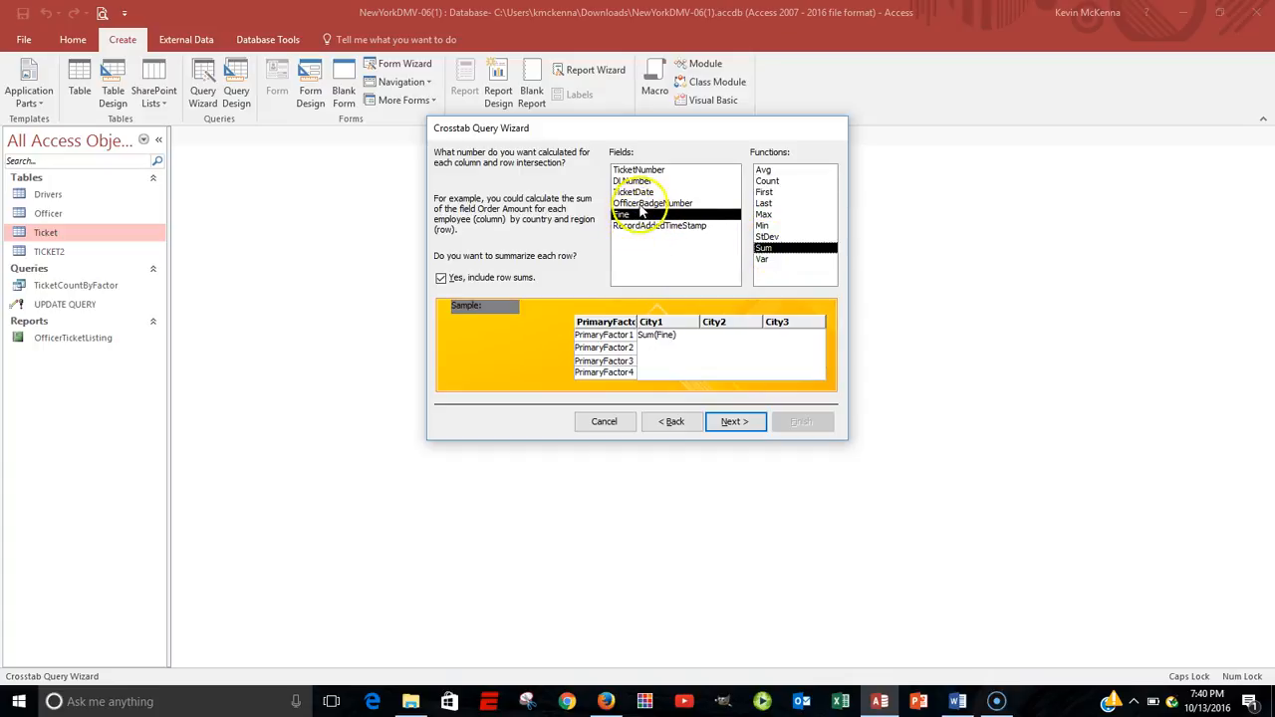
{"action": "left_click", "coordinate": [734, 422]}
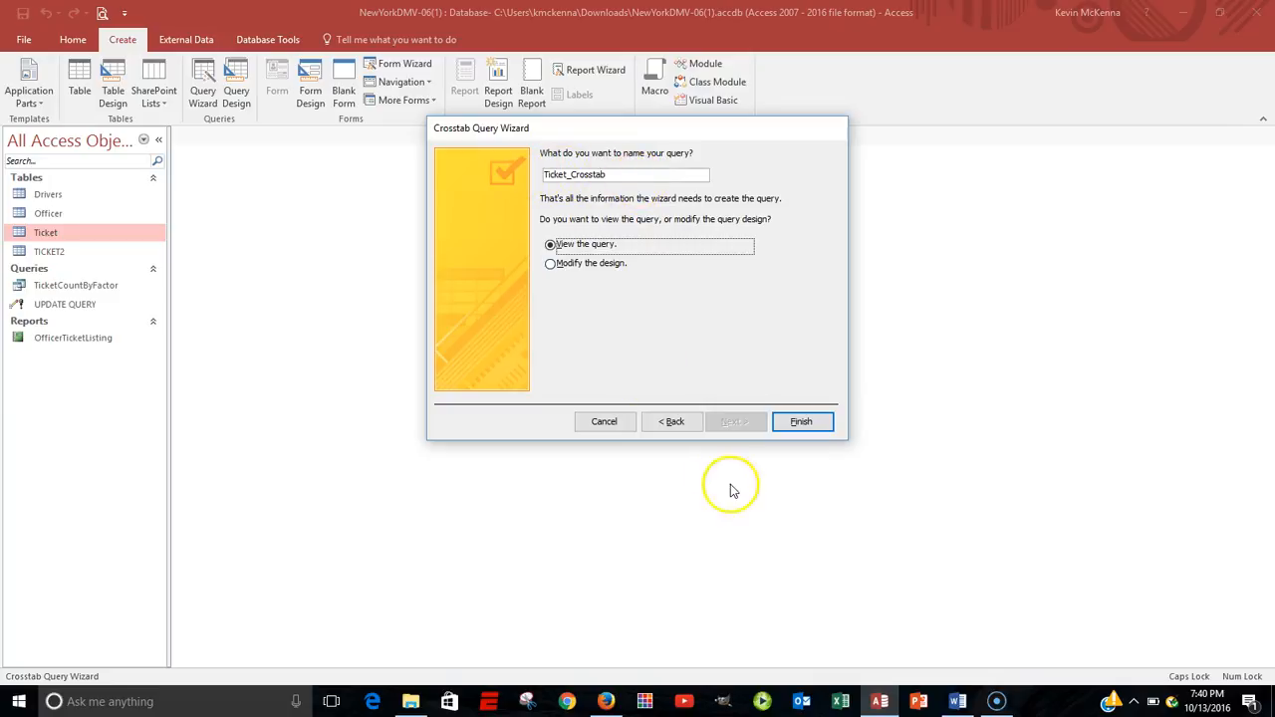
{"action": "left_click", "coordinate": [803, 423]}
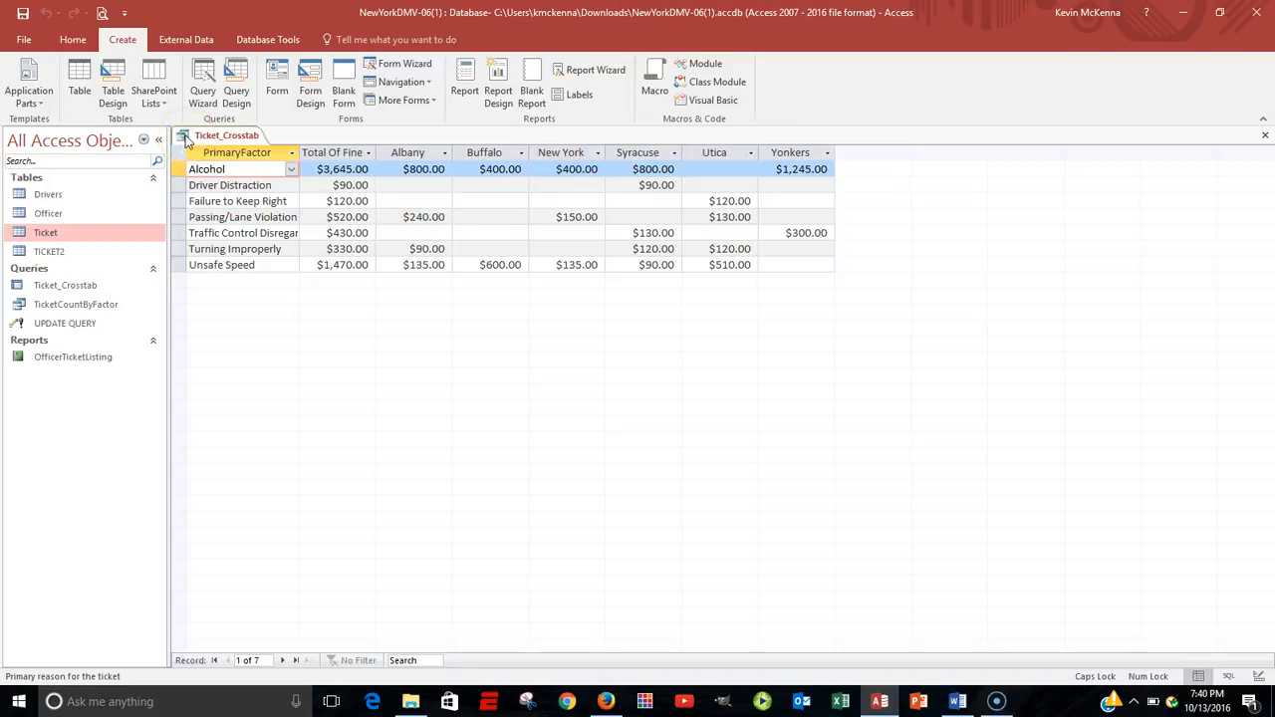
In the crosstab query's design, insert TicketDate before City as an additional Row Heading and run the query.
{"action": "right_click", "coordinate": [185, 141]}
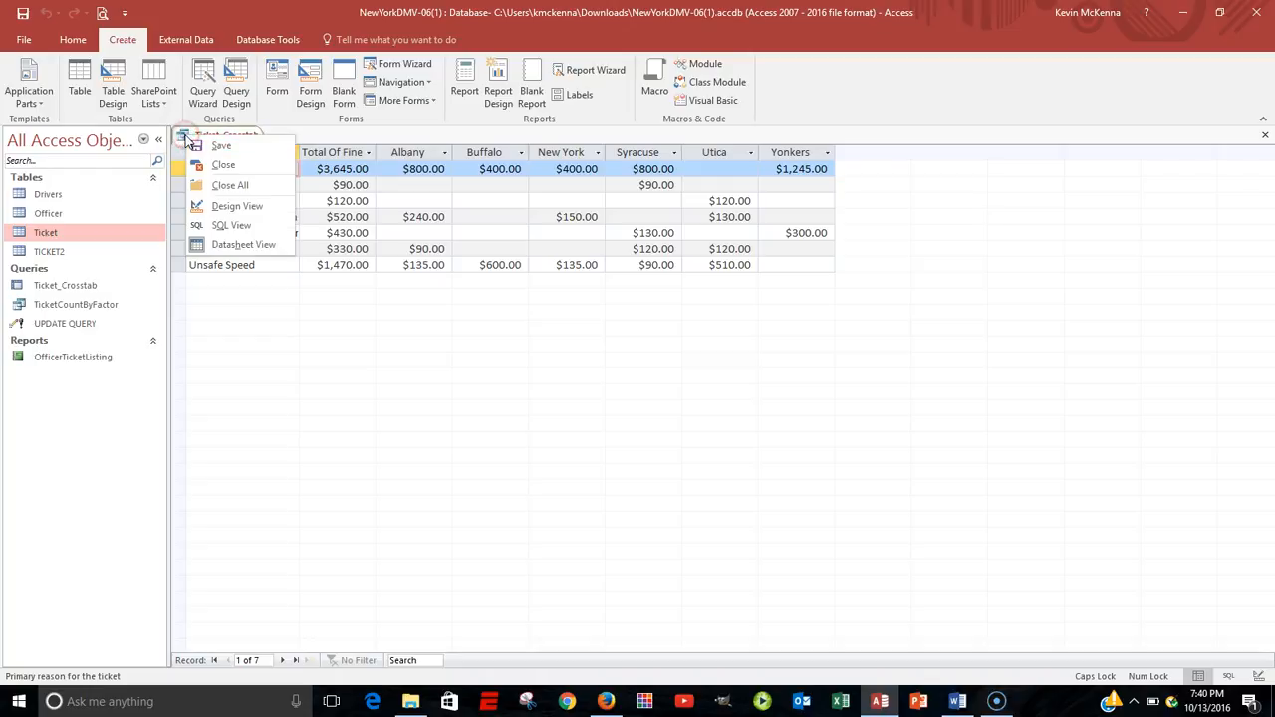
{"action": "left_click", "coordinate": [227, 206]}
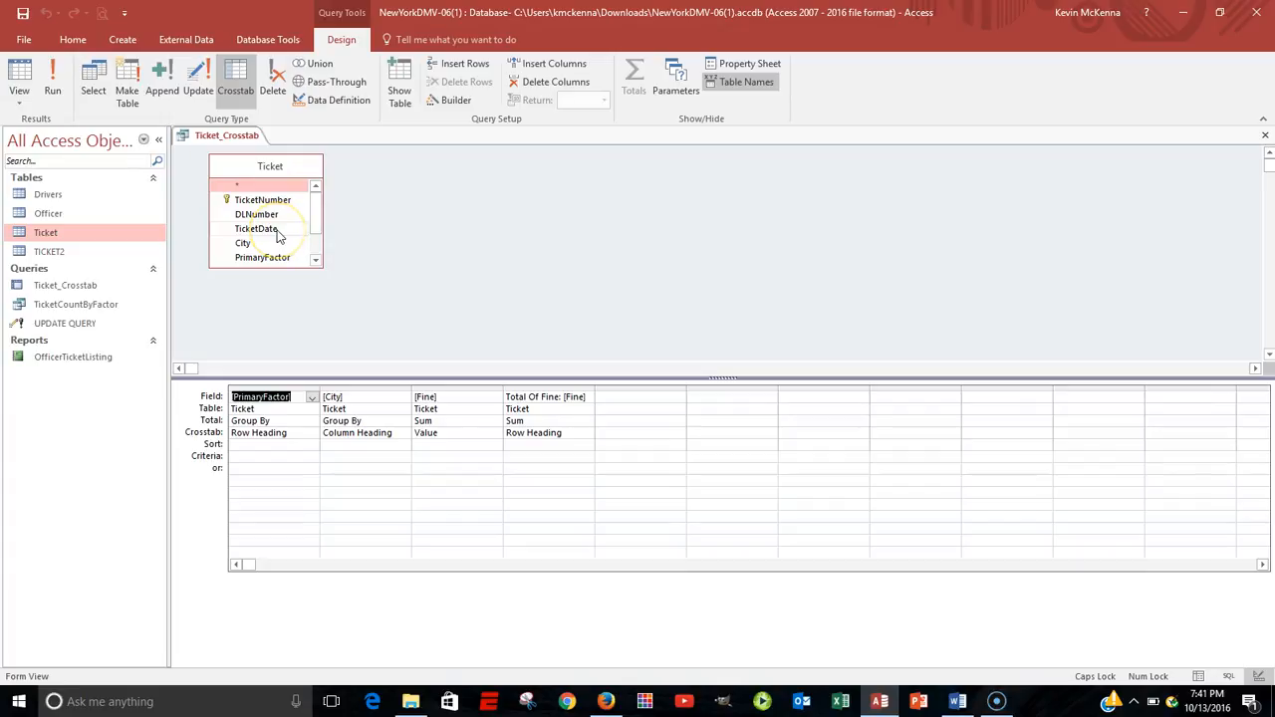
{"action": "left_click_drag", "start_coordinate": [279, 235], "coordinate": [333, 399]}
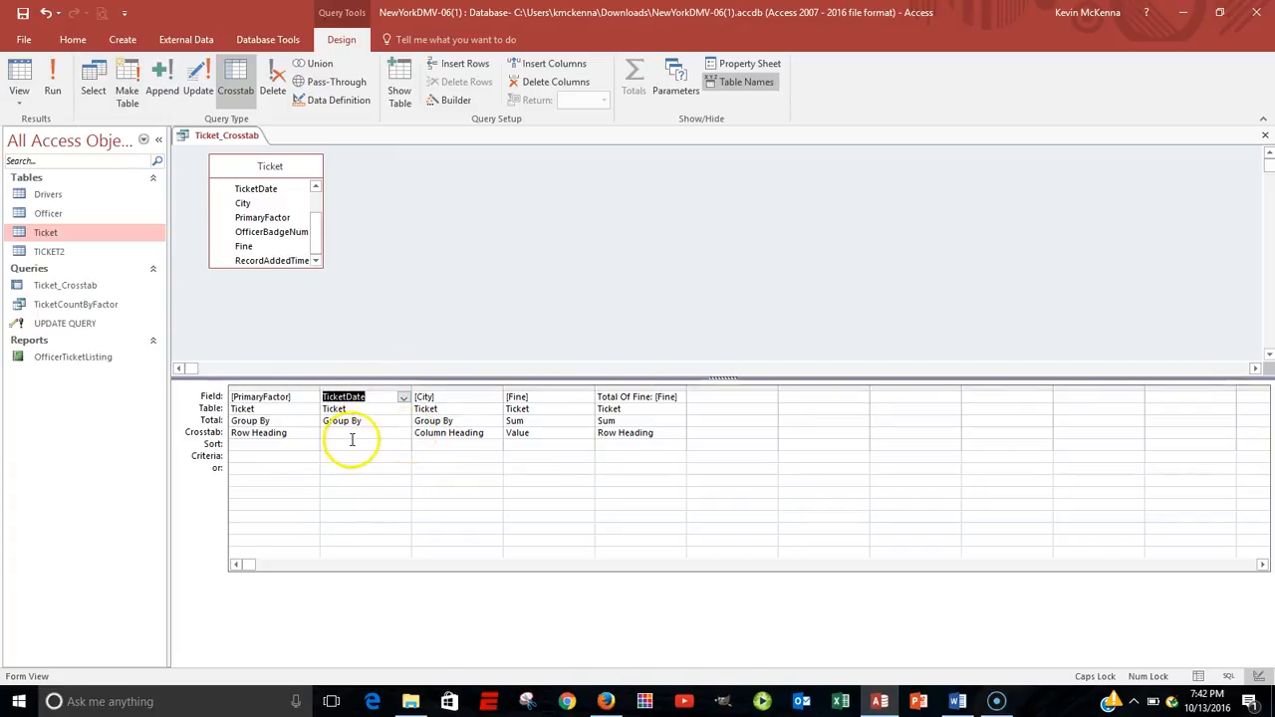
{"action": "left_click", "coordinate": [397, 435]}
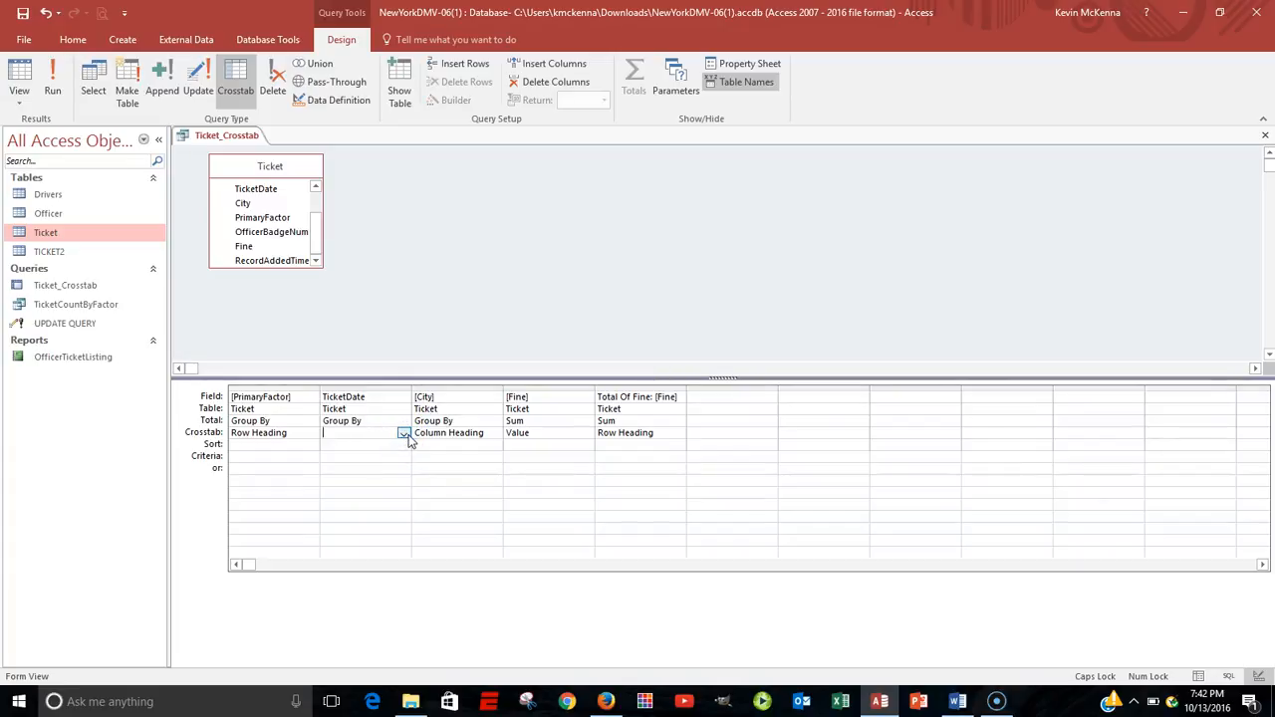
{"action": "left_click", "coordinate": [405, 435]}
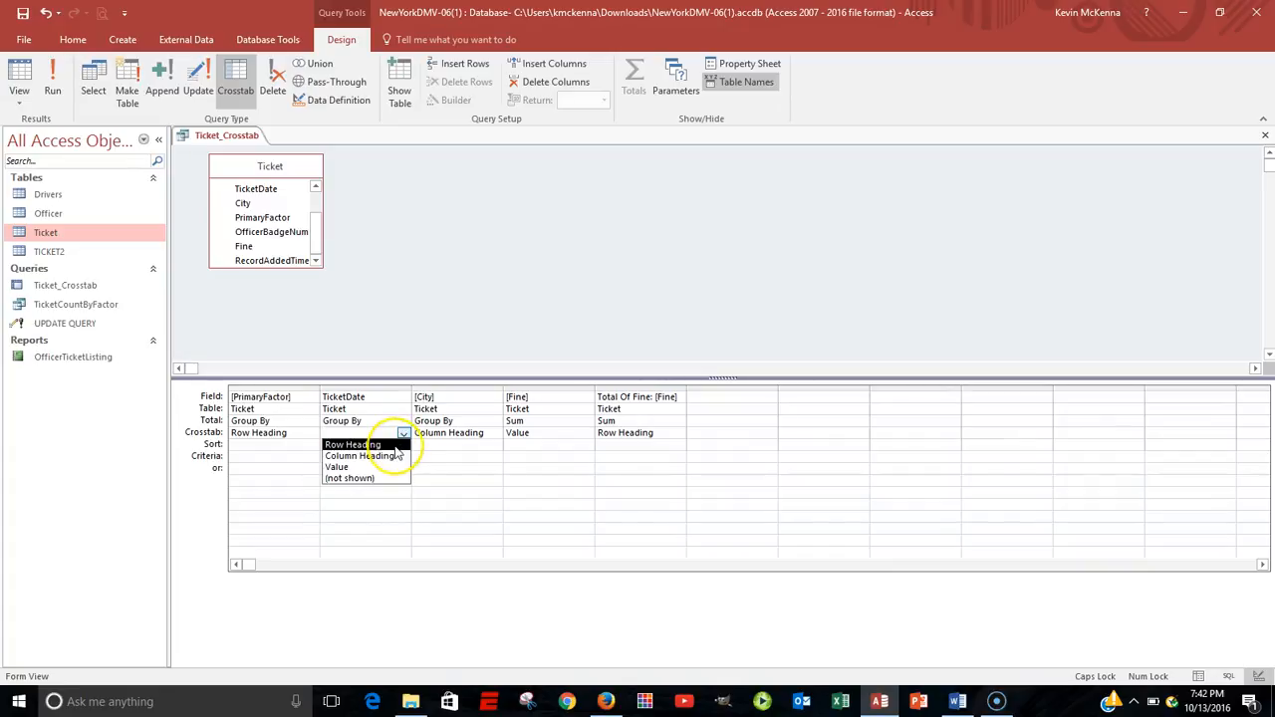
{"action": "left_click", "coordinate": [396, 446]}
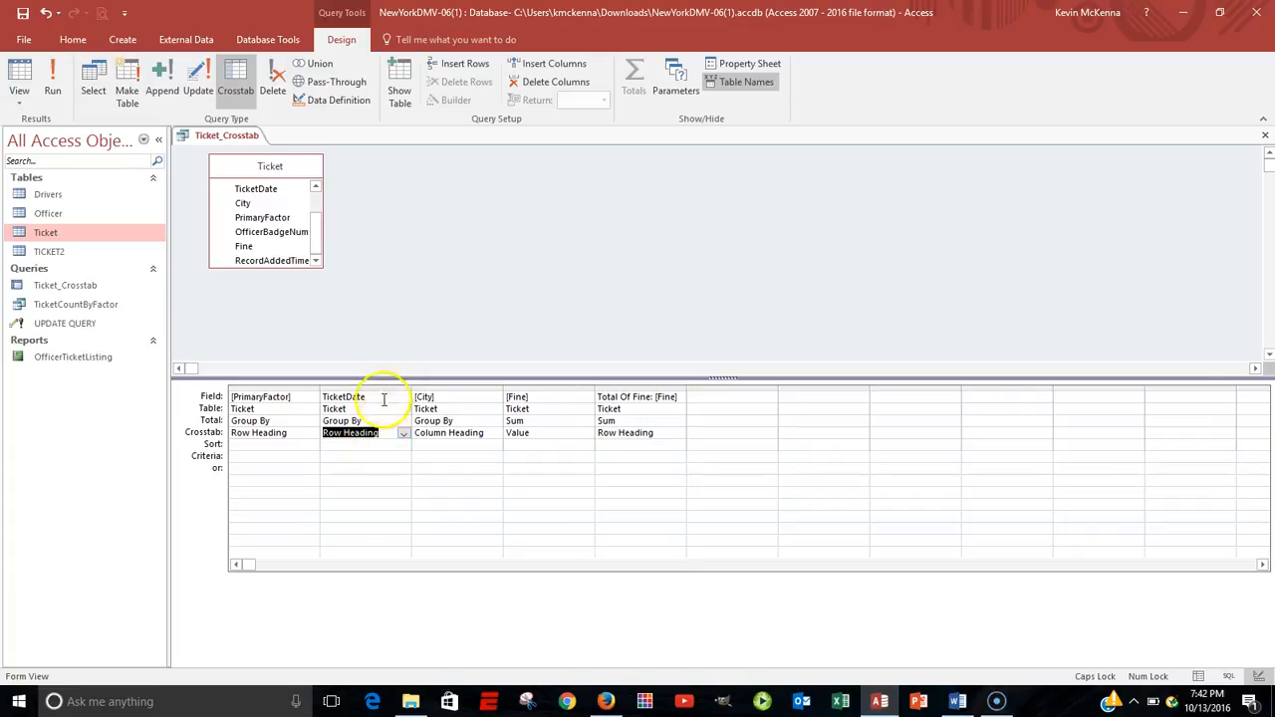
{"action": "left_click", "coordinate": [55, 77]}
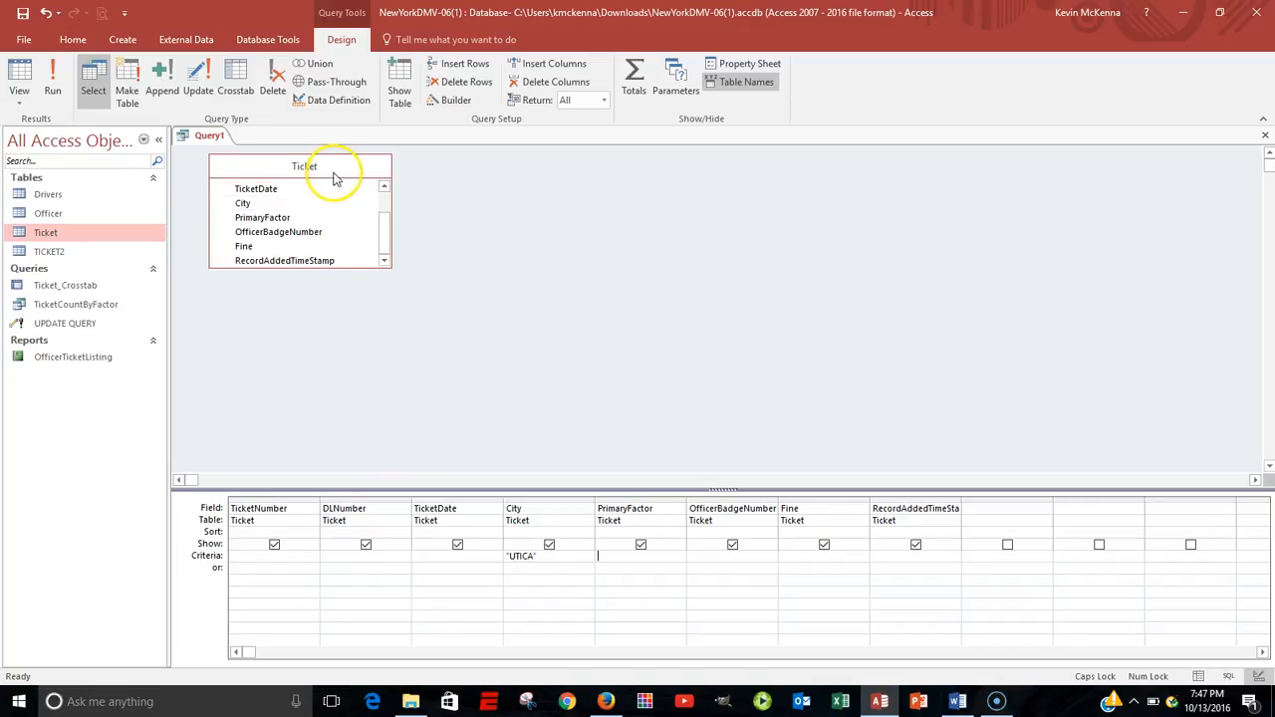
Run the select query that filters Ticket records by City "UTICA", review its records, and return to its design.
{"action": "left_click", "coordinate": [57, 77]}
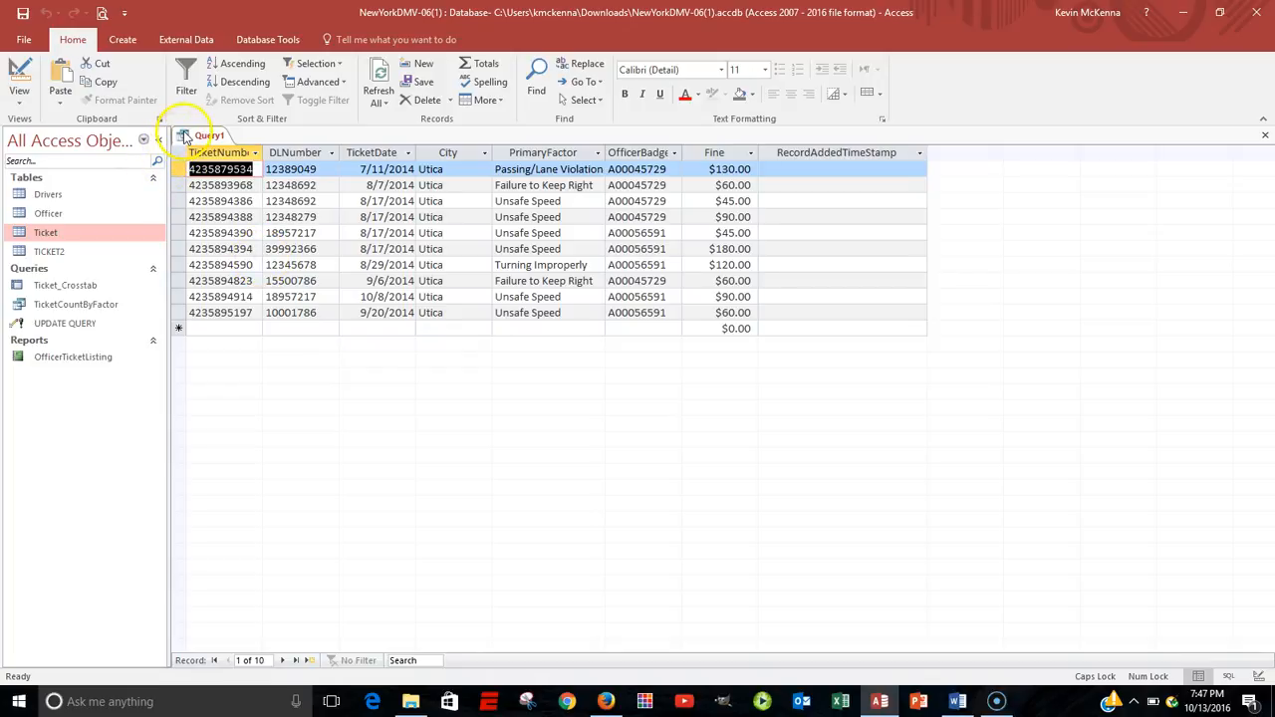
{"action": "left_click", "coordinate": [18, 78]}
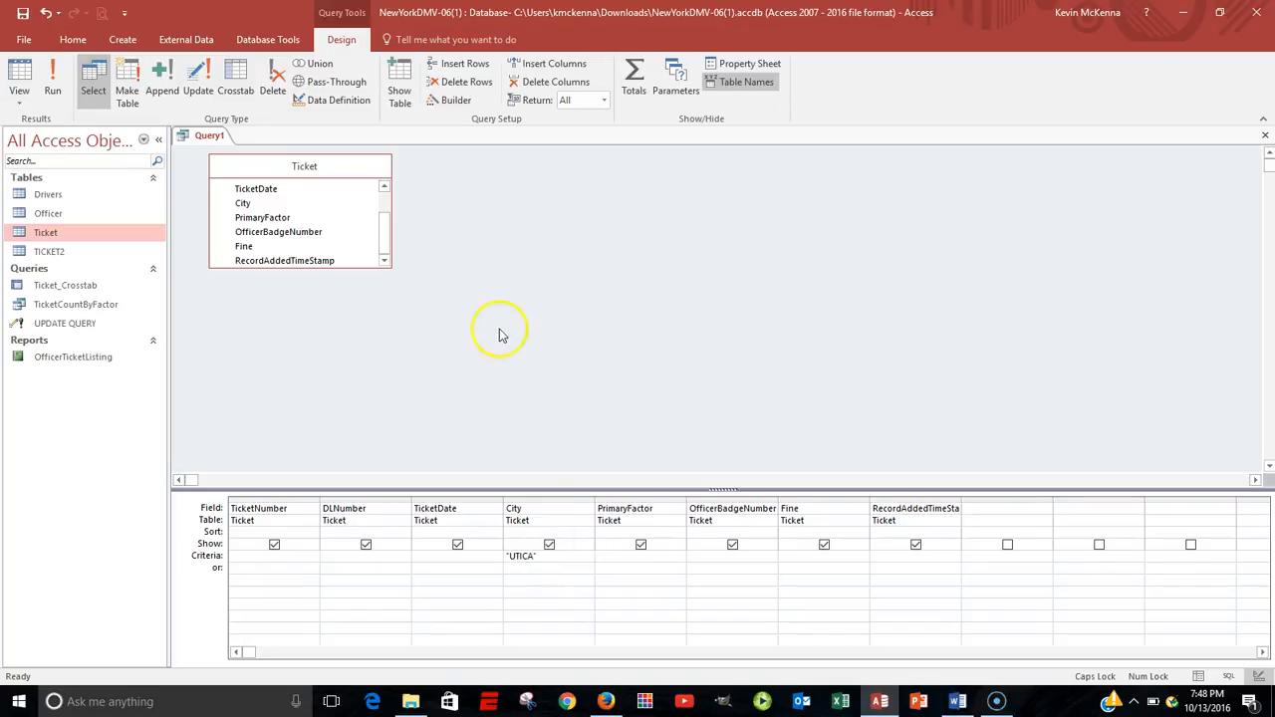
Convert the Utica select query into an append query that targets the TICKET2 table in the current database.
{"action": "left_click", "coordinate": [164, 78]}
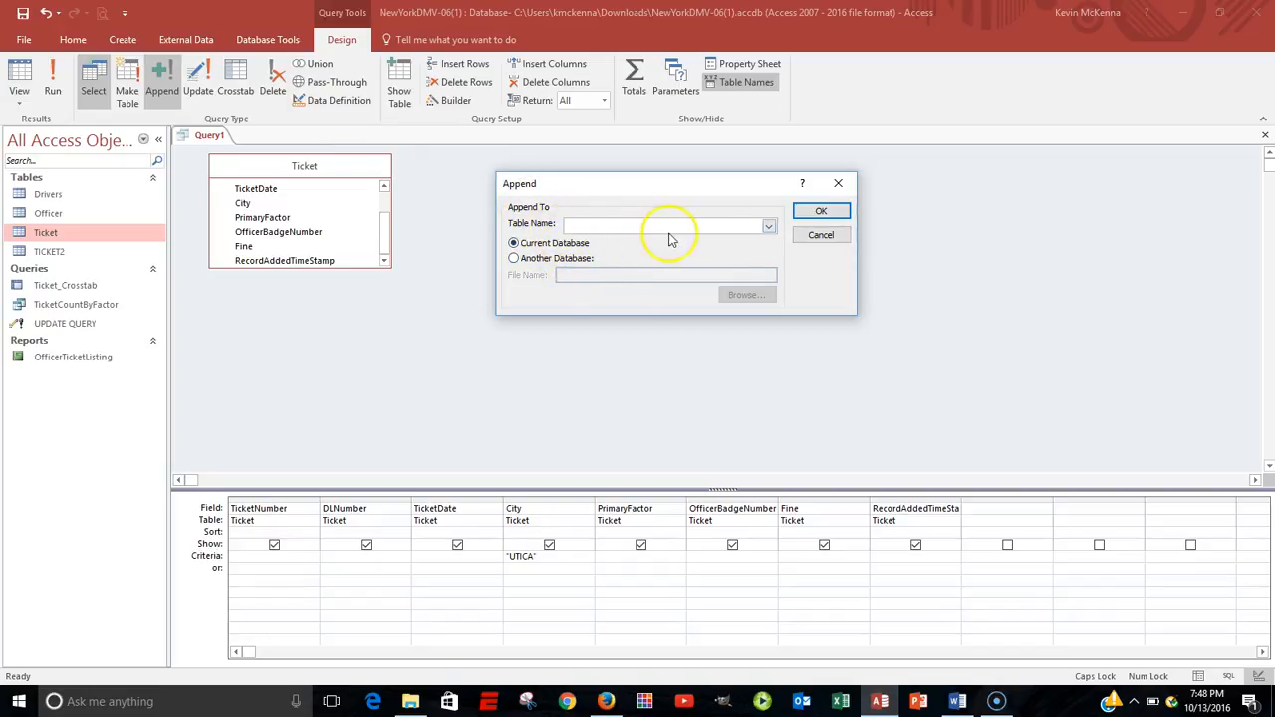
{"action": "left_click", "coordinate": [769, 228]}
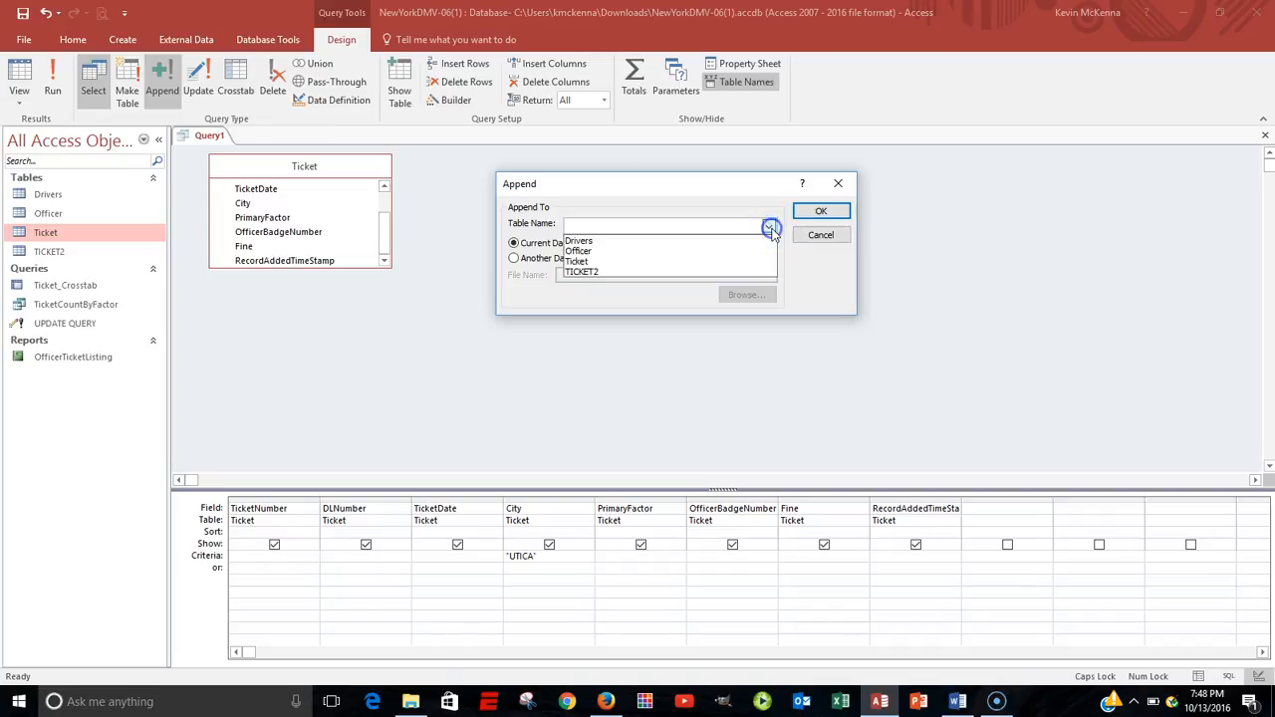
{"action": "left_click", "coordinate": [694, 272]}
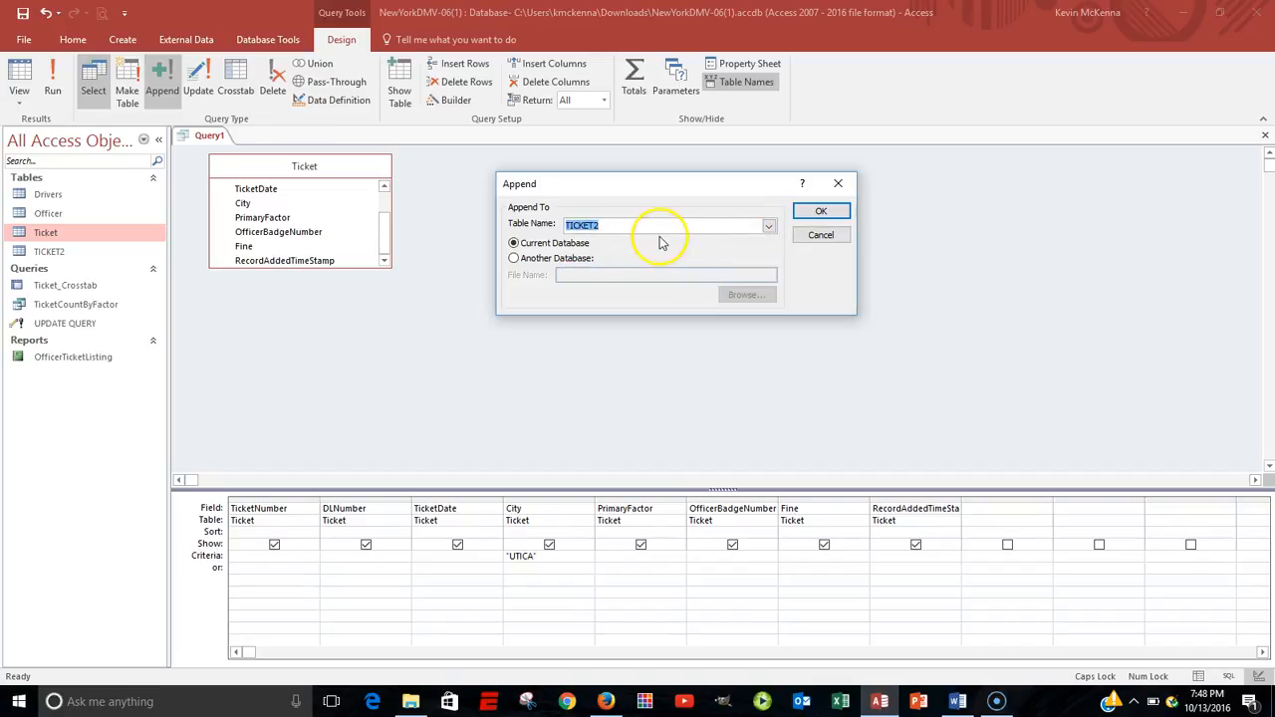
{"action": "left_click", "coordinate": [823, 211]}
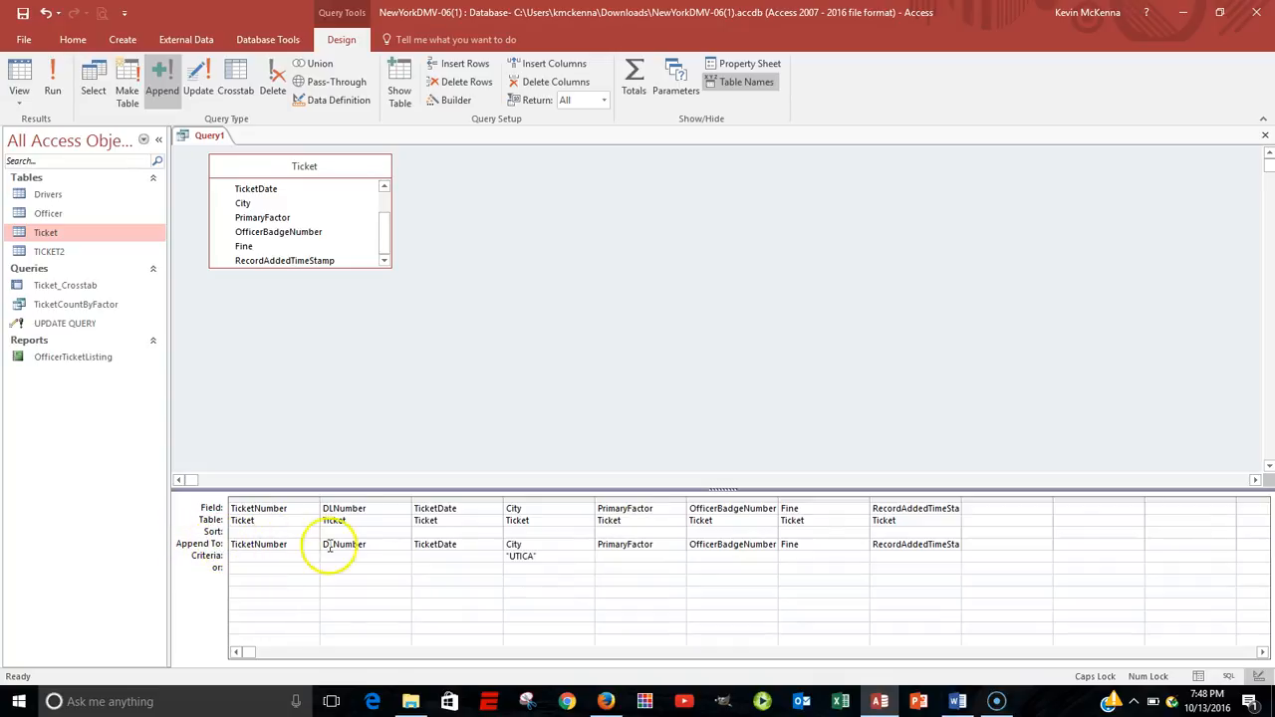
{"action": "left_click", "coordinate": [617, 555]}
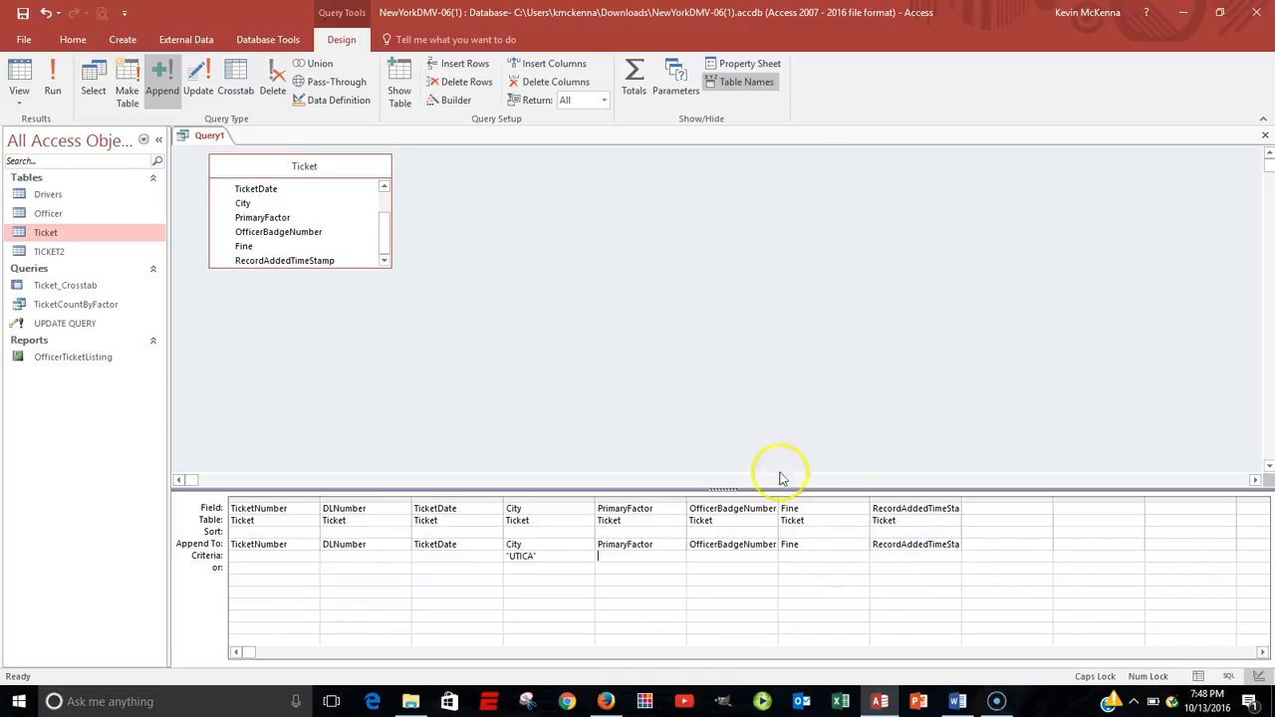
Review the append query's SQL statement and return to its design.
{"action": "left_click", "coordinate": [22, 104]}
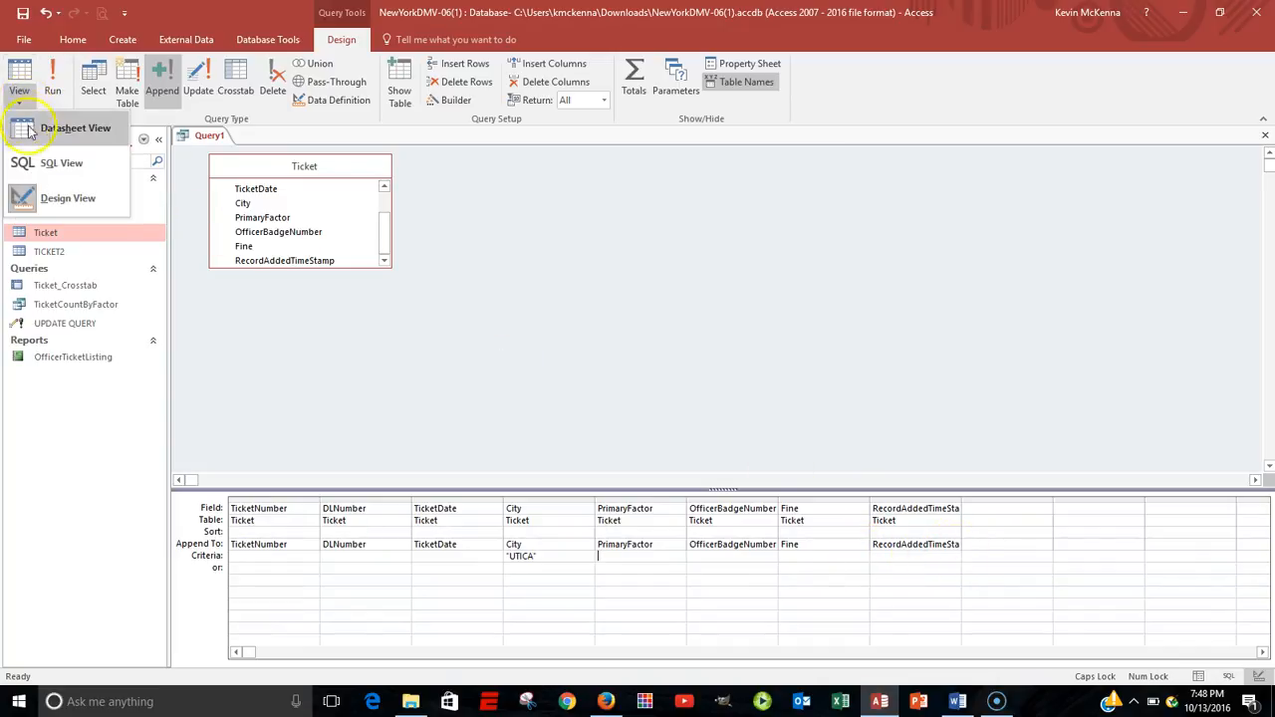
{"action": "left_click", "coordinate": [40, 163]}
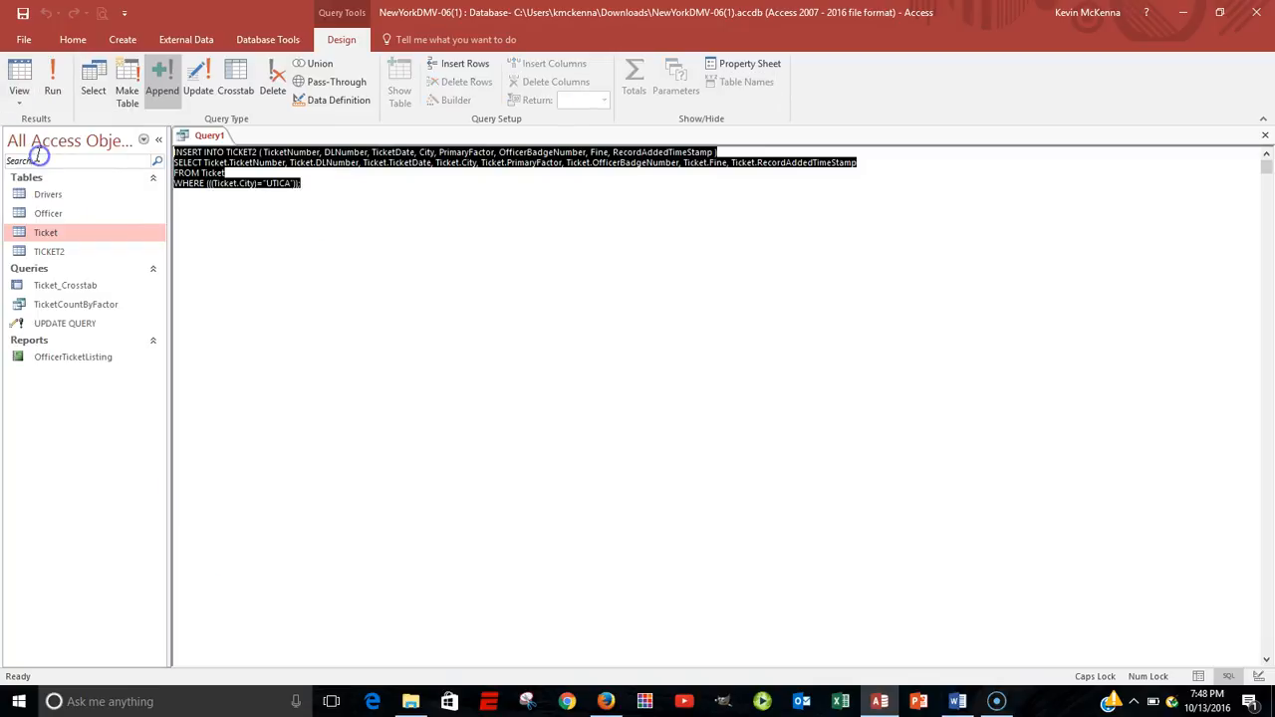
{"action": "left_click", "coordinate": [233, 189]}
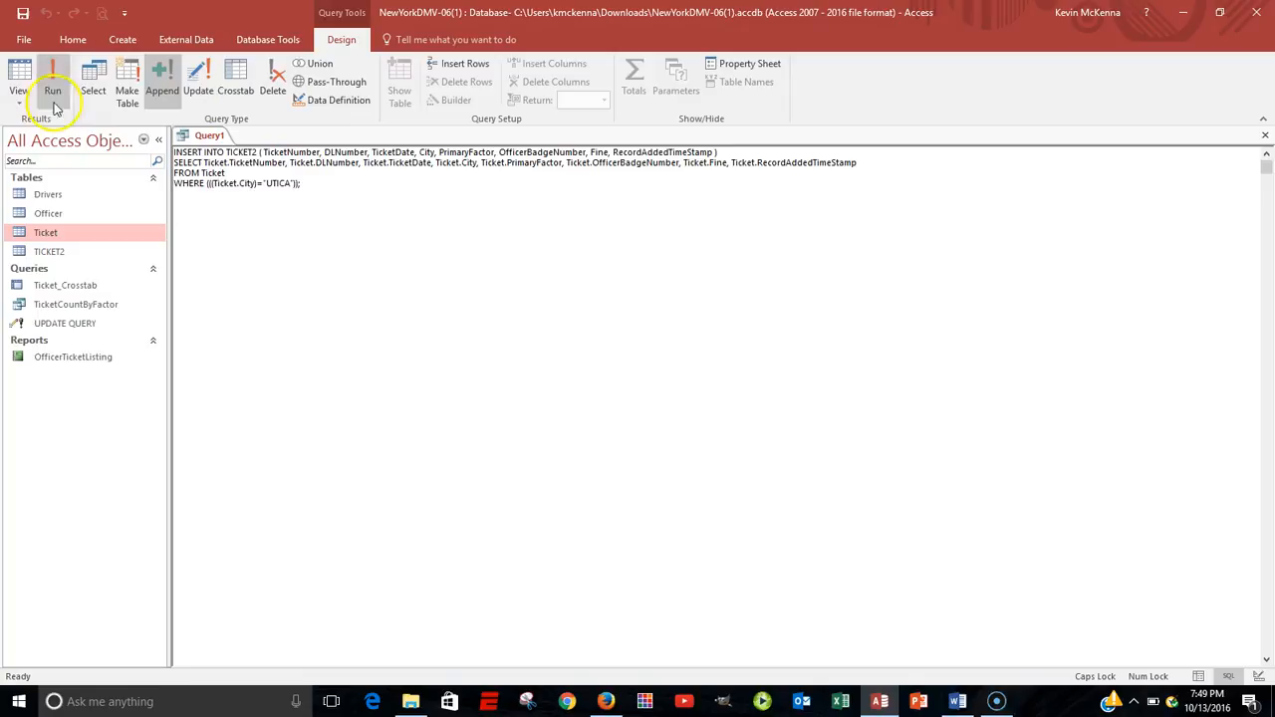
{"action": "left_click", "coordinate": [23, 104]}
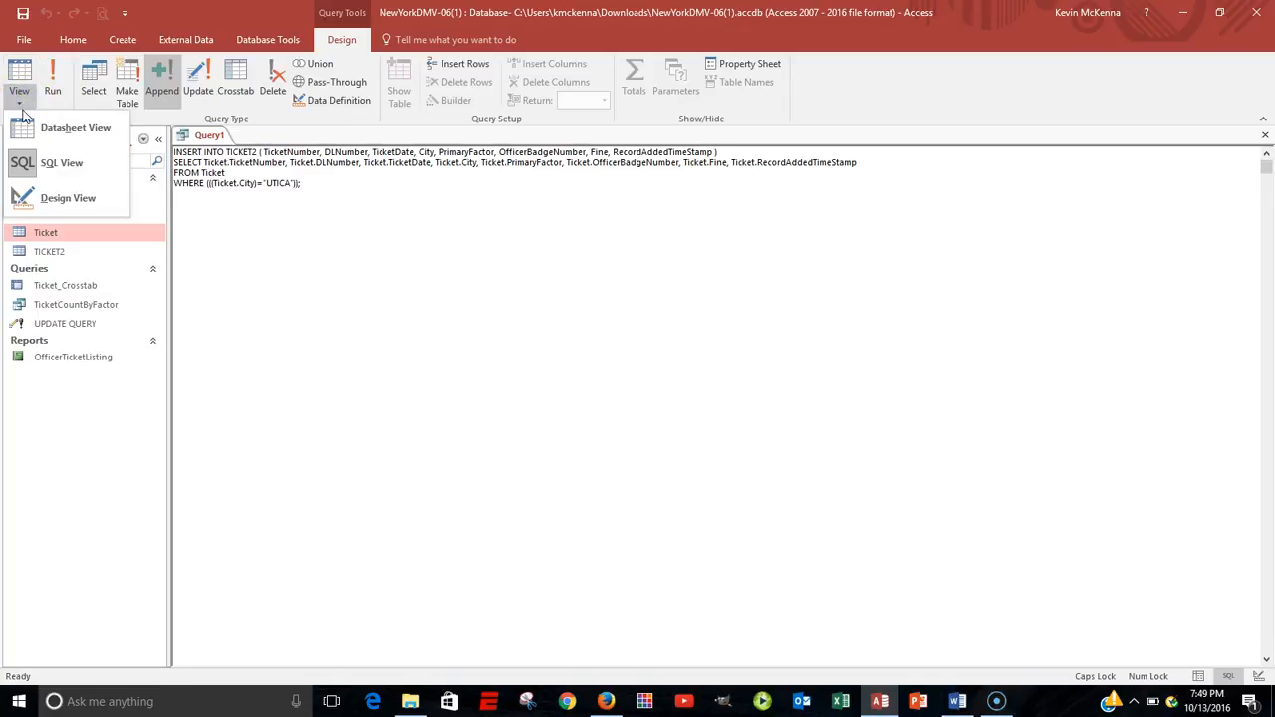
{"action": "left_click", "coordinate": [33, 204]}
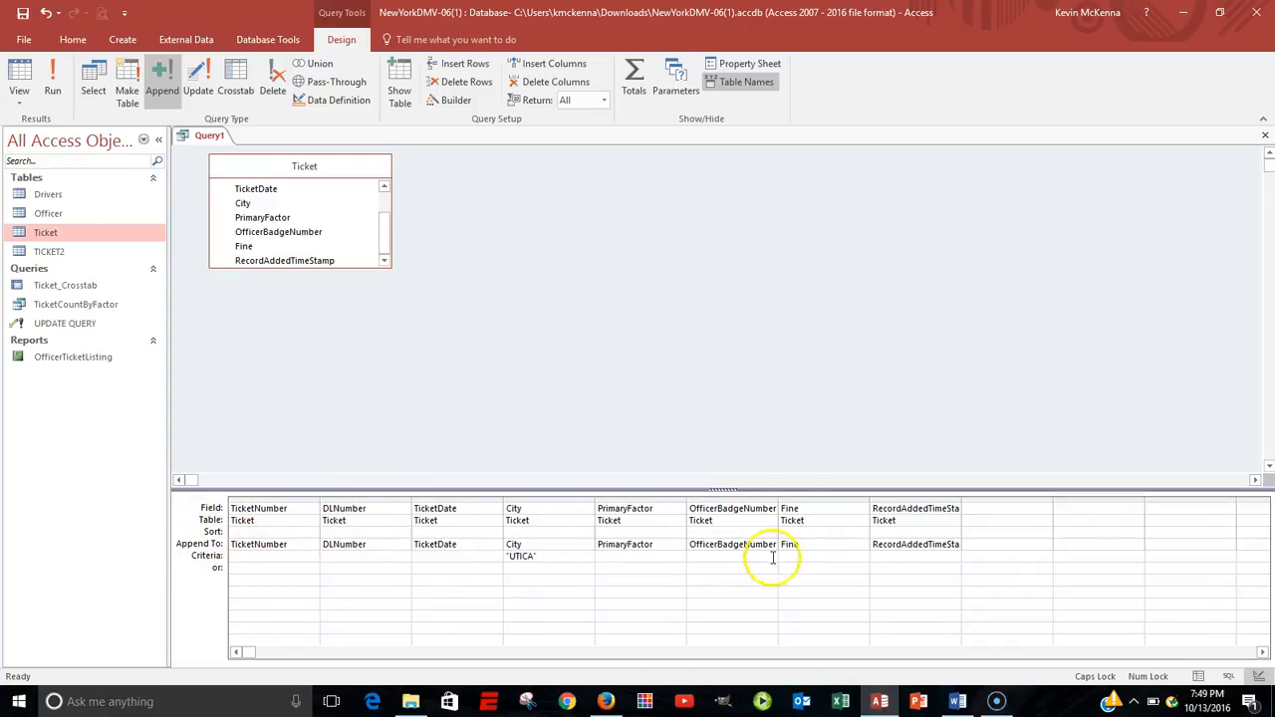
Start running the append query and decline the confirmation to append the rows.
{"action": "left_click", "coordinate": [56, 80]}
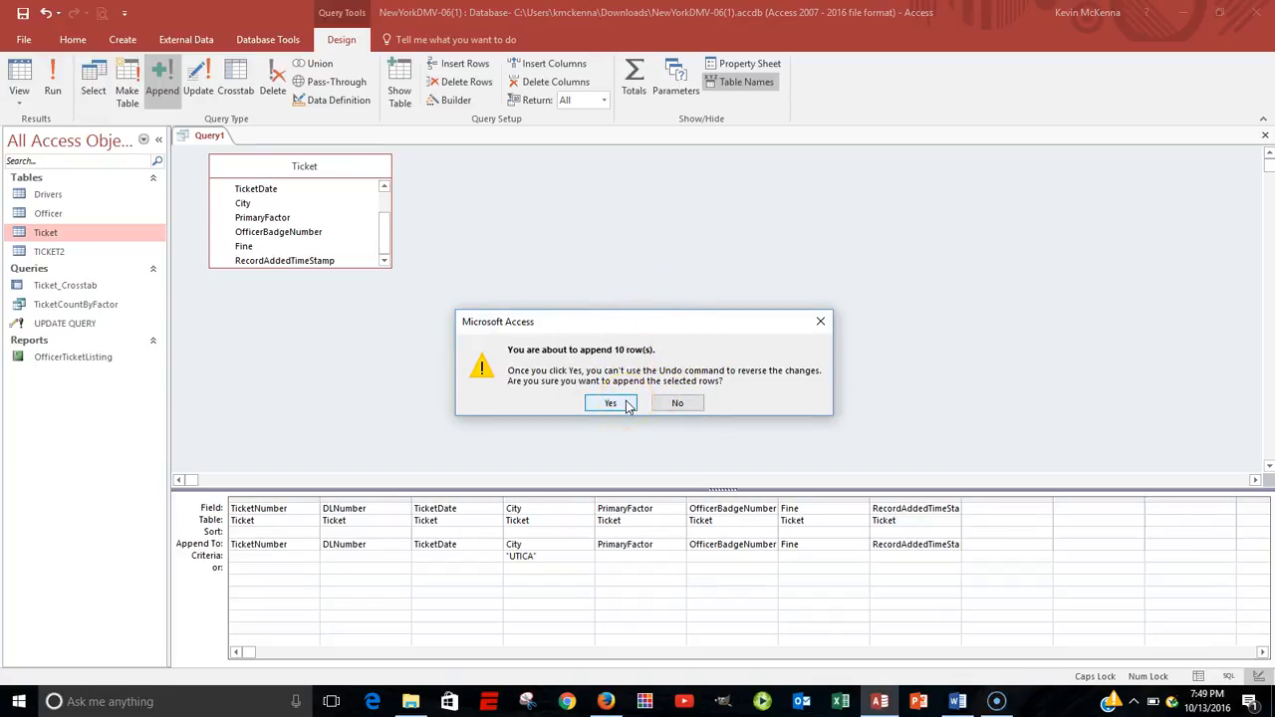
{"action": "left_click", "coordinate": [676, 406]}
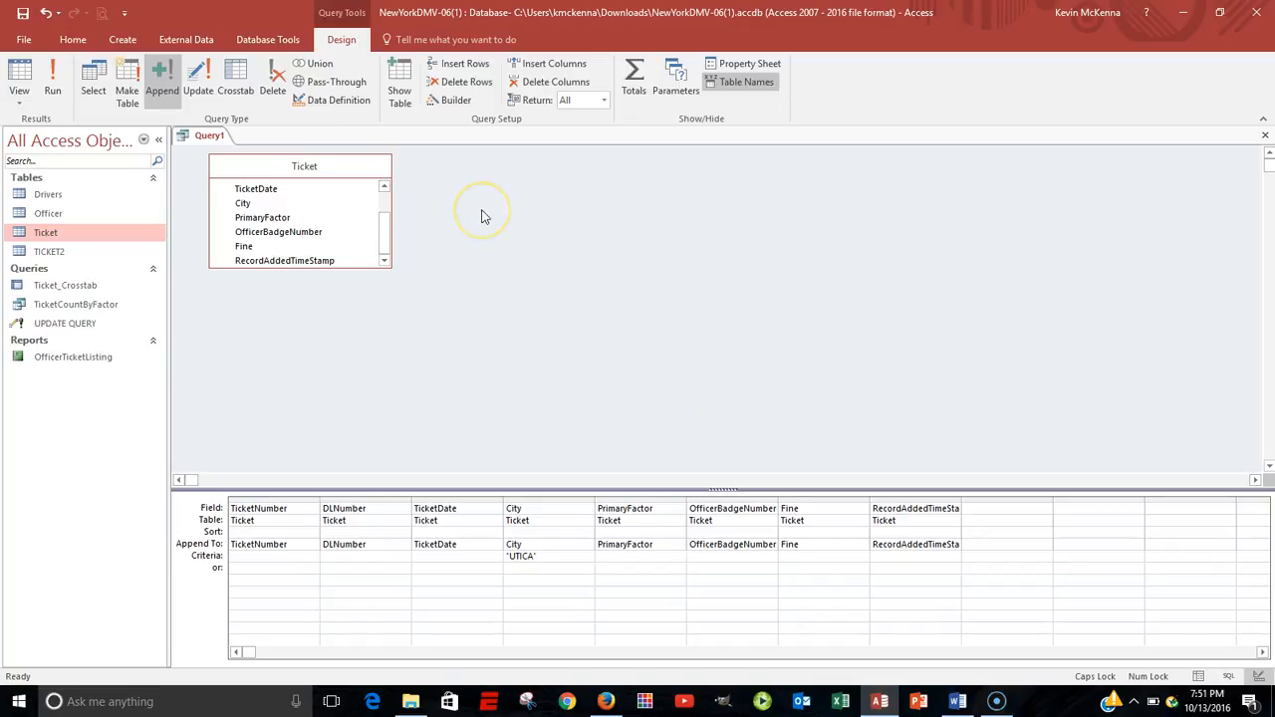
{"action": "left_click", "coordinate": [811, 226]}
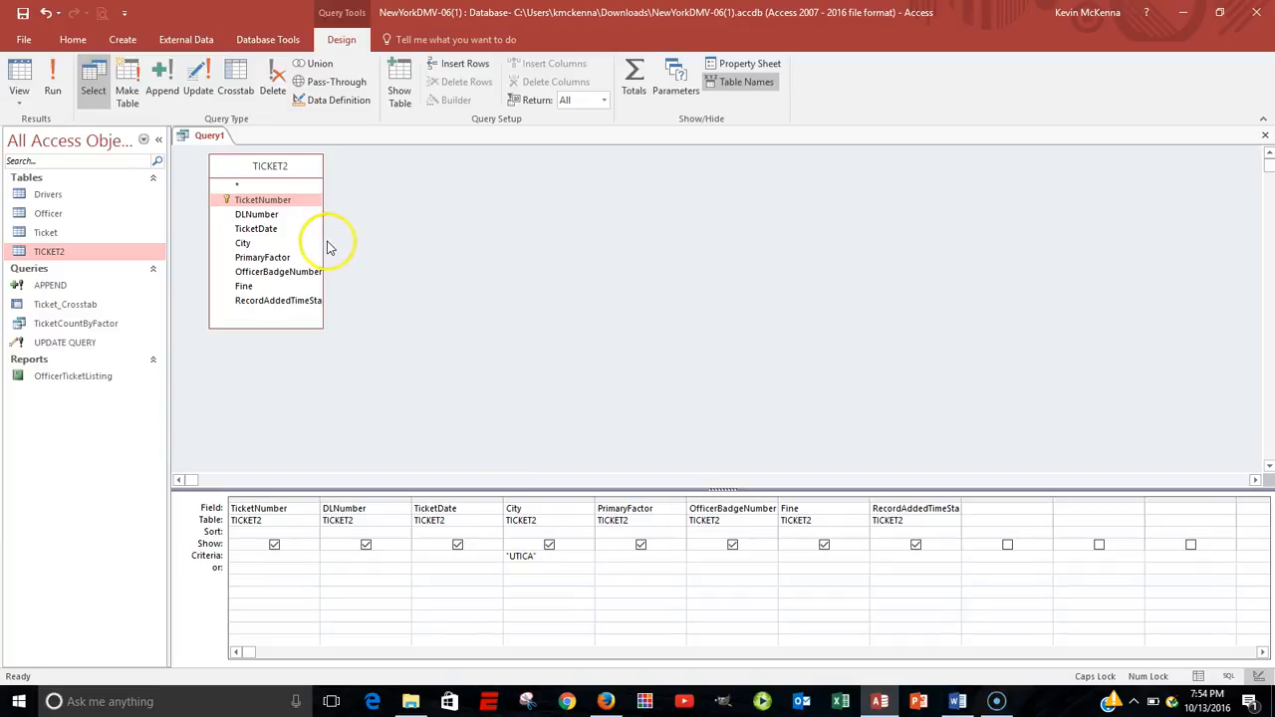
Widen the TICKET2 field list, run the select query for City "UTICA" to review its records, and return to design.
{"action": "left_click_drag", "start_coordinate": [319, 239], "coordinate": [367, 239]}
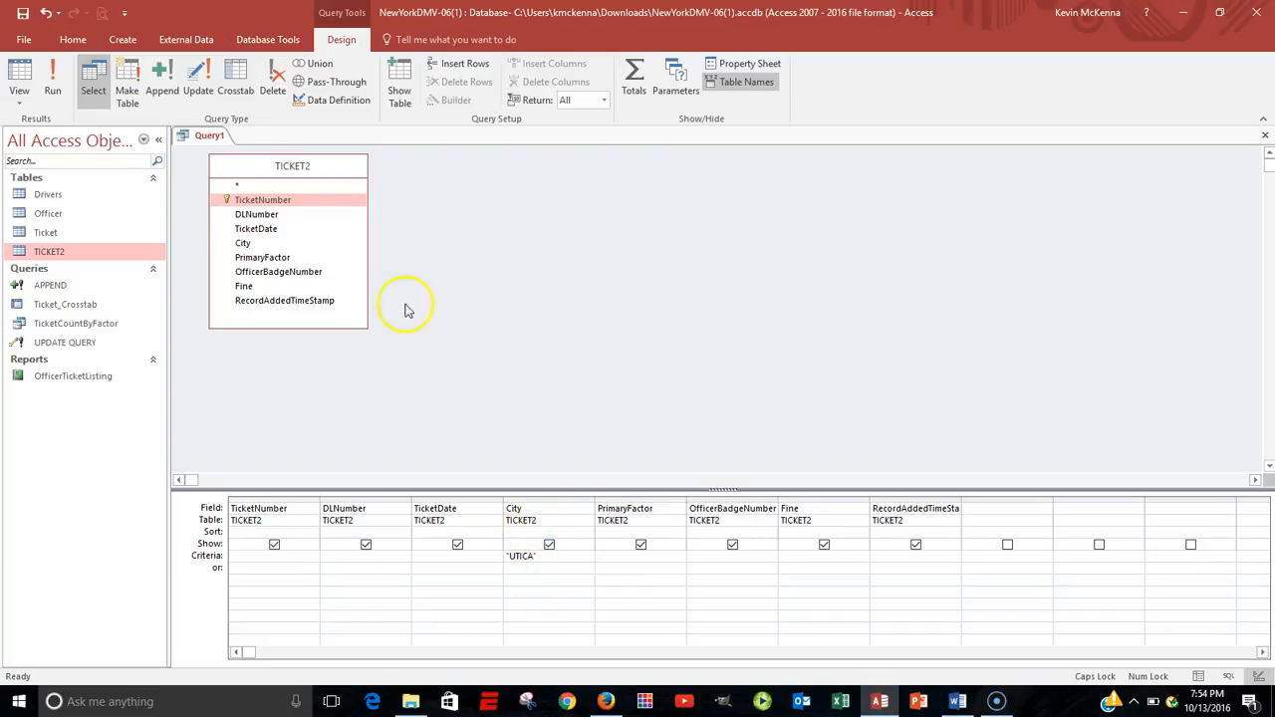
{"action": "left_click", "coordinate": [53, 80]}
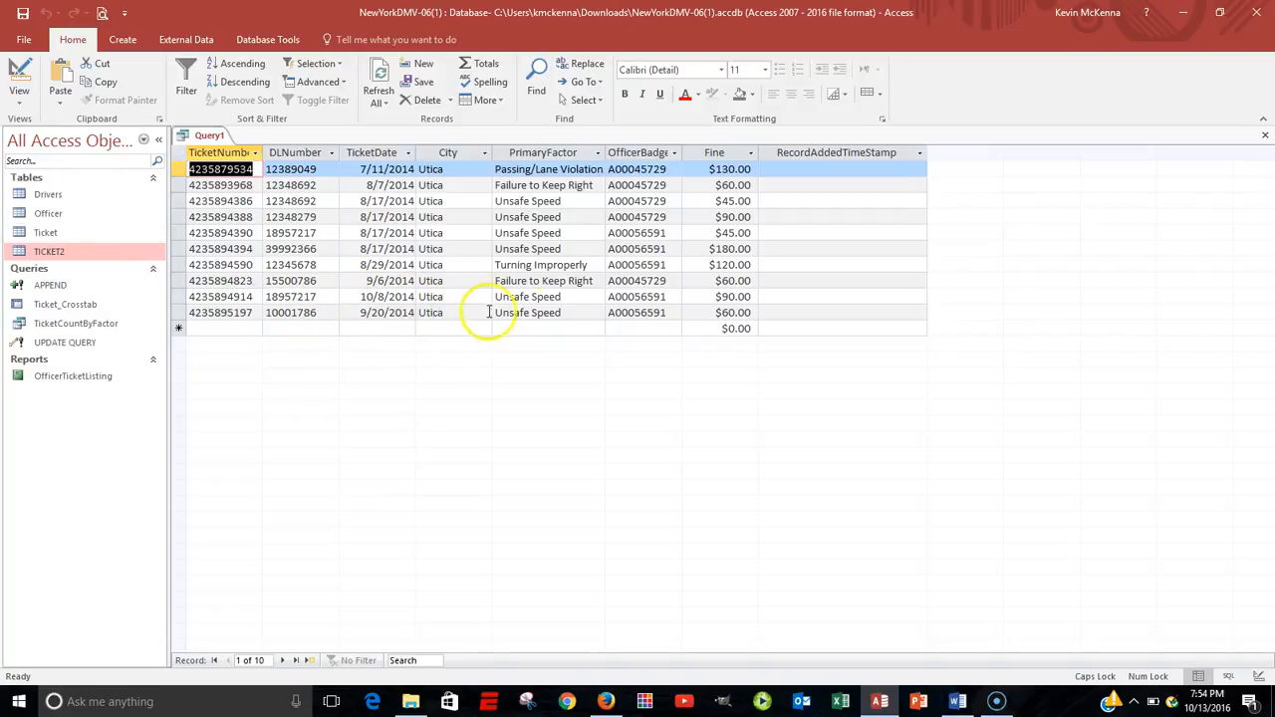
{"action": "left_click", "coordinate": [20, 74]}
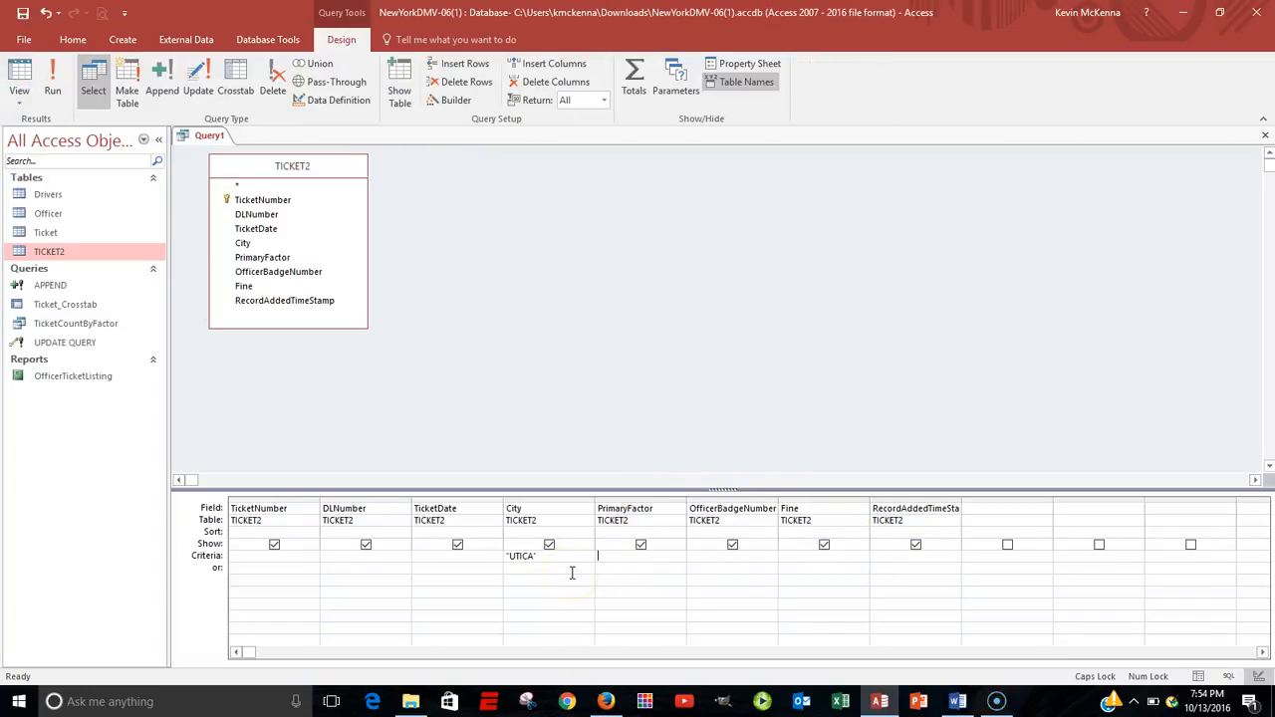
Convert the TICKET2 query into a delete query and run it, confirming the deletion of the "UTICA" records.
{"action": "left_click", "coordinate": [496, 561]}
{"action": "left_click", "coordinate": [272, 71]}
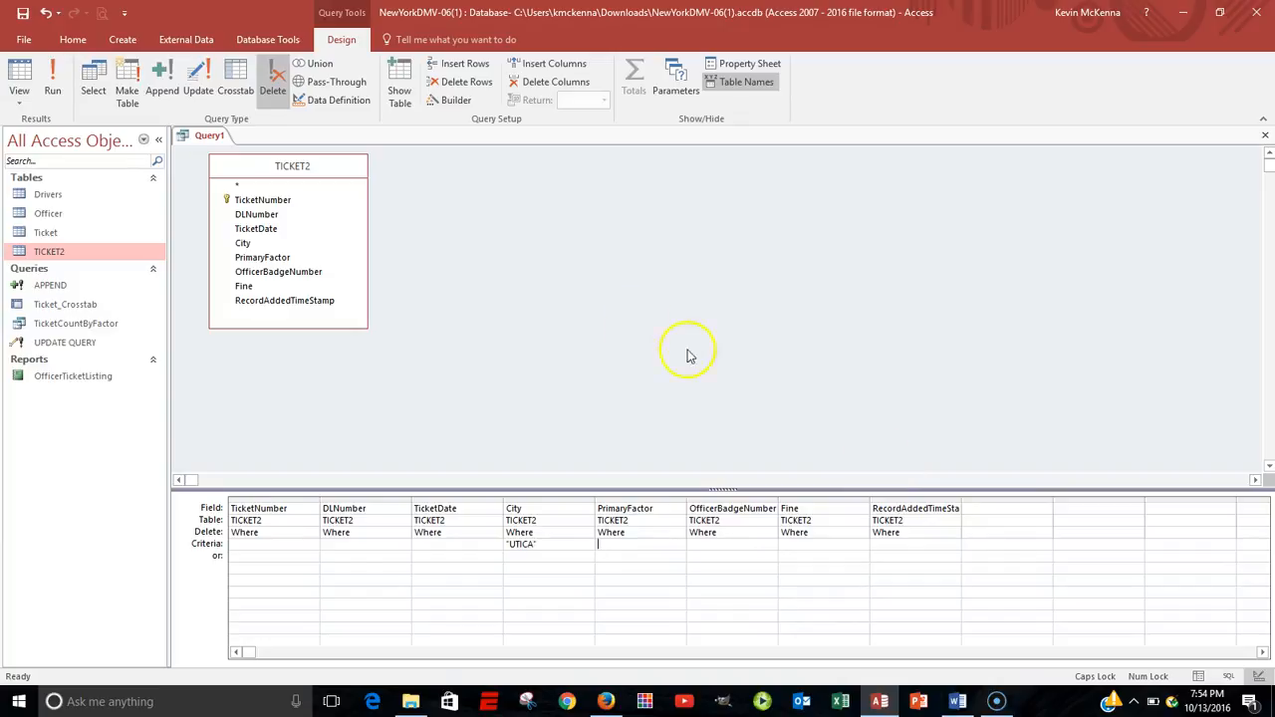
{"action": "left_click", "coordinate": [53, 80]}
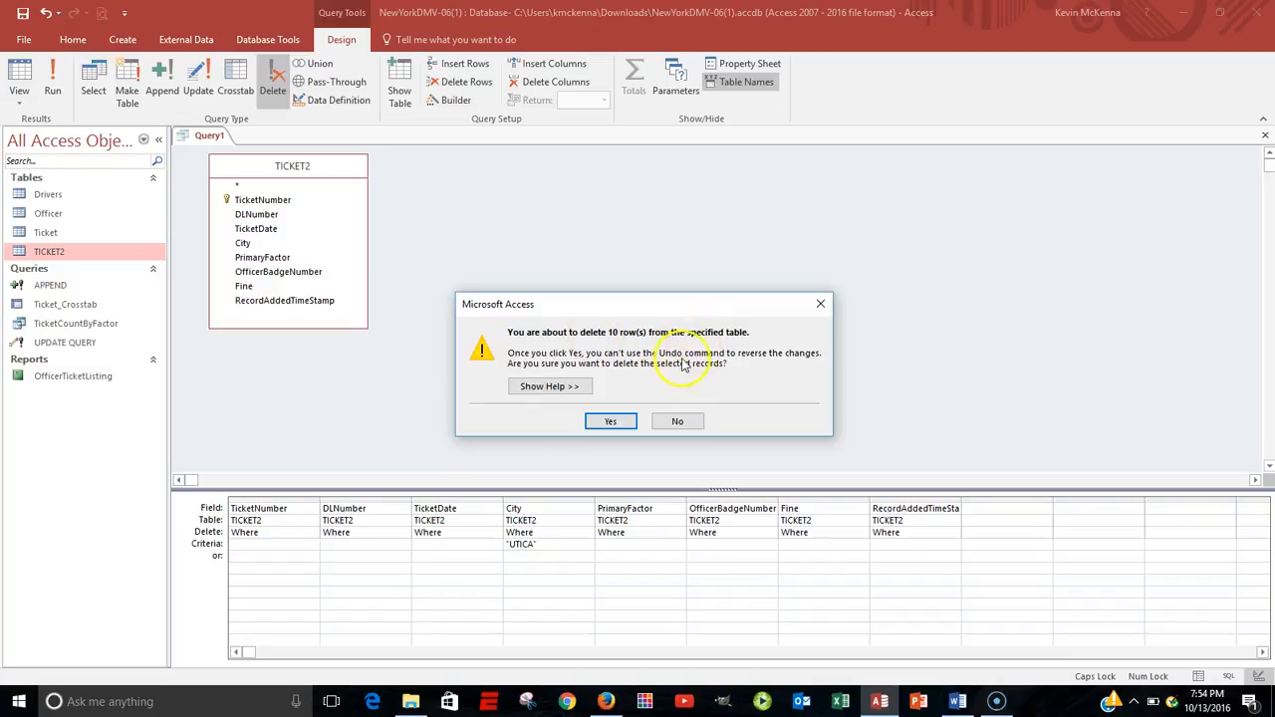
{"action": "left_click", "coordinate": [611, 422]}
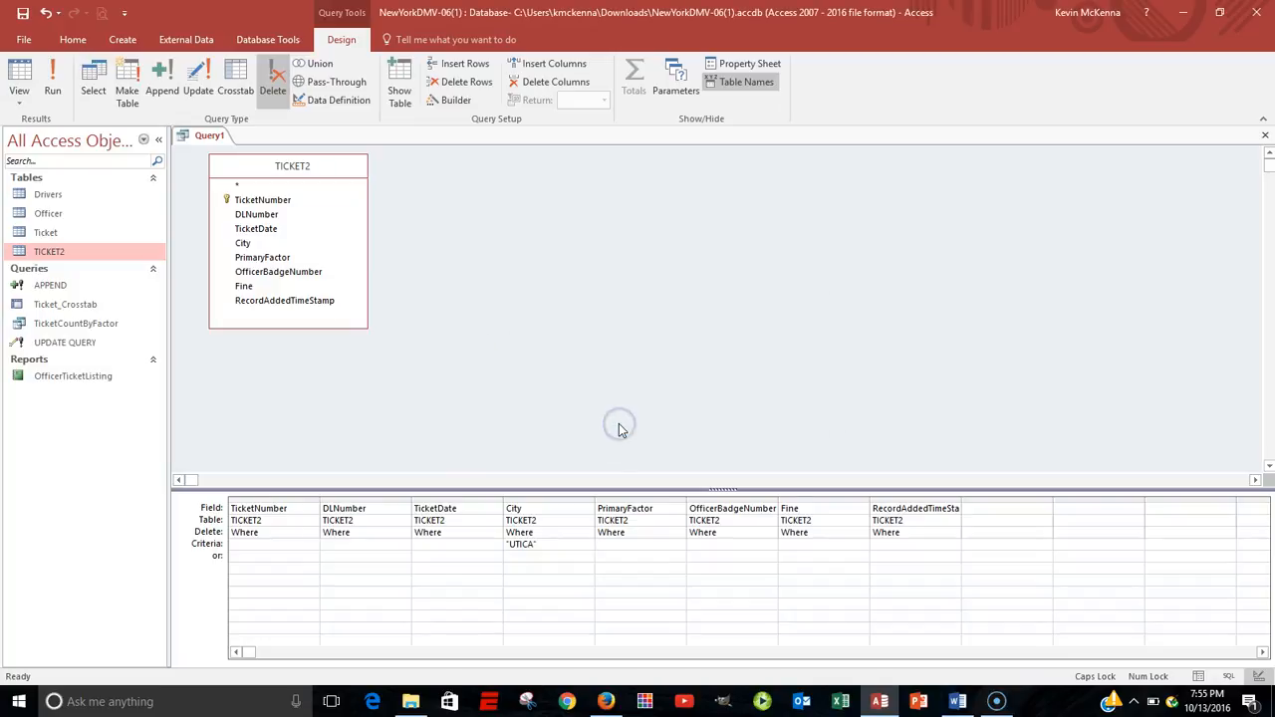
Save the delete query as DELETE and close it.
{"action": "left_click", "coordinate": [548, 557]}
{"action": "right_click", "coordinate": [188, 139]}
{"action": "left_click", "coordinate": [203, 147]}
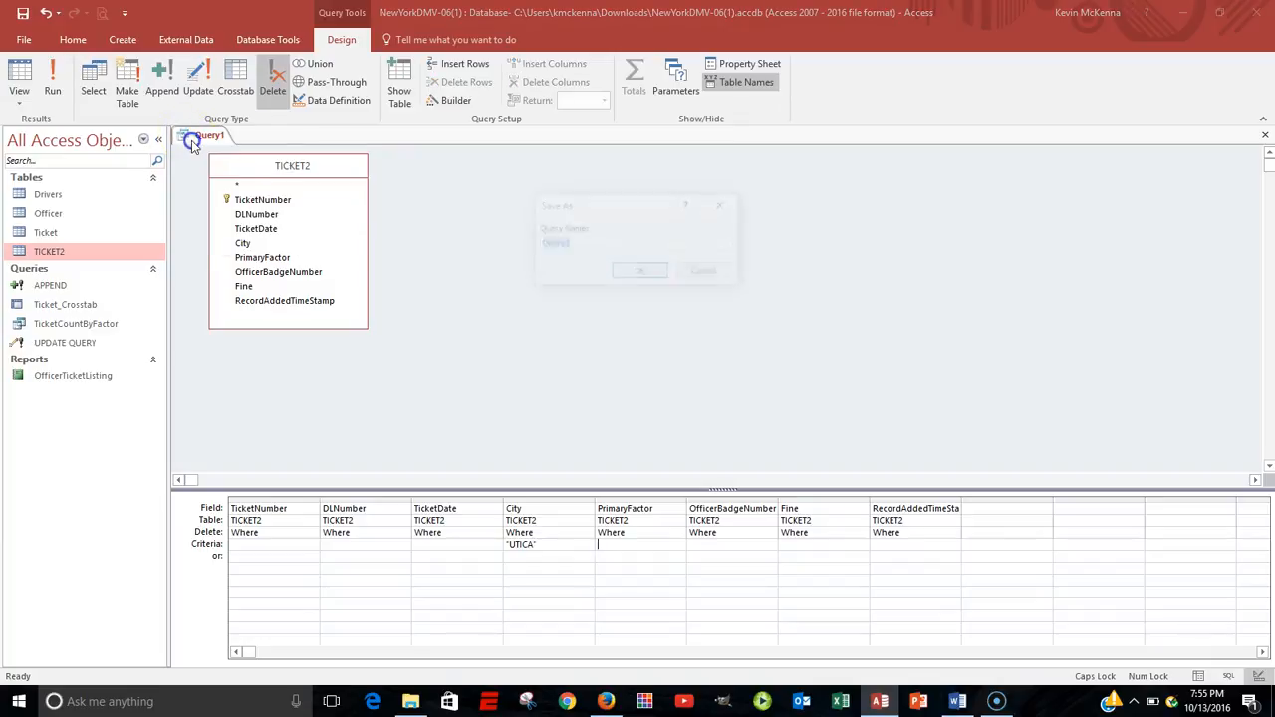
{"action": "type", "text": "D"}
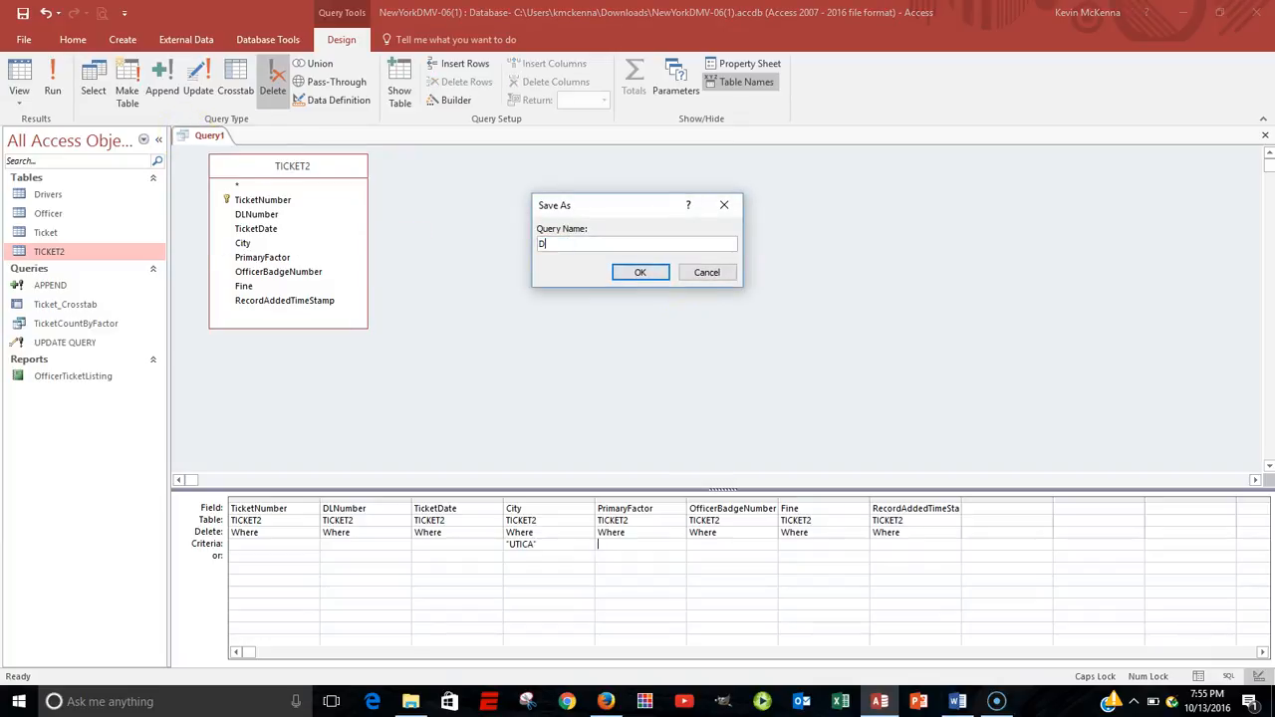
{"action": "type", "text": "ELETE"}
{"action": "left_click", "coordinate": [652, 272]}
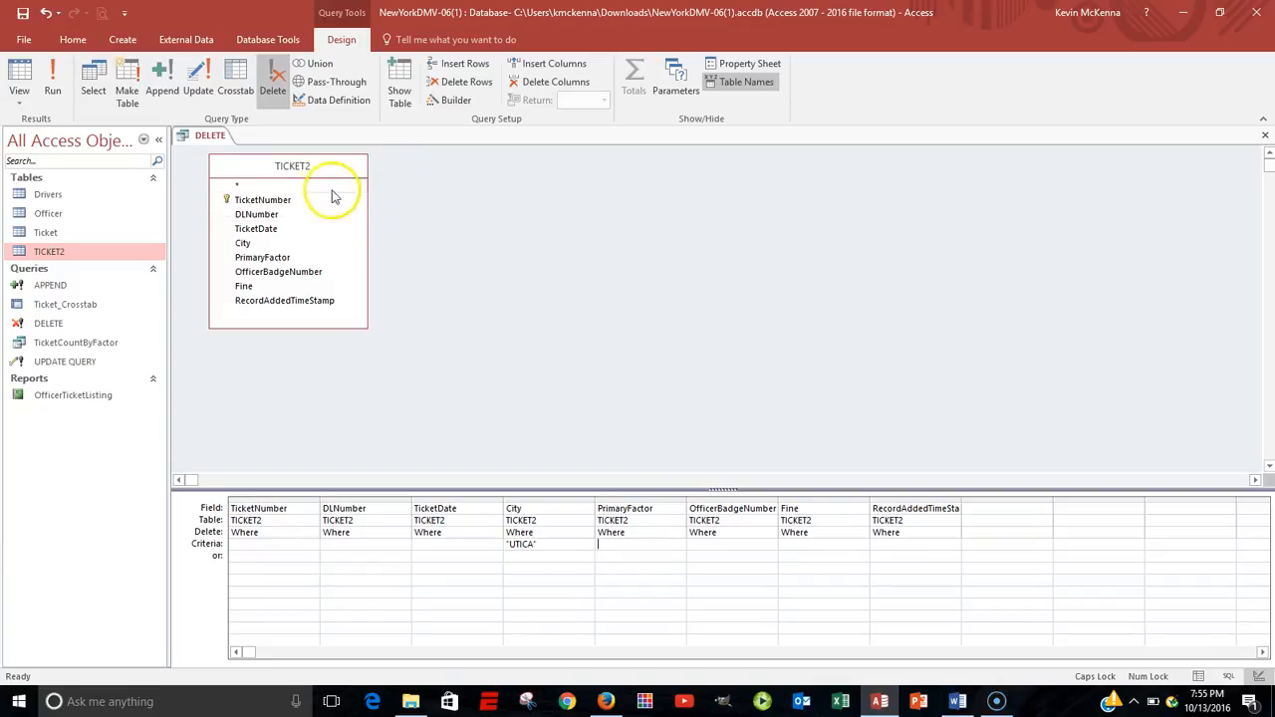
{"action": "right_click", "coordinate": [185, 134]}
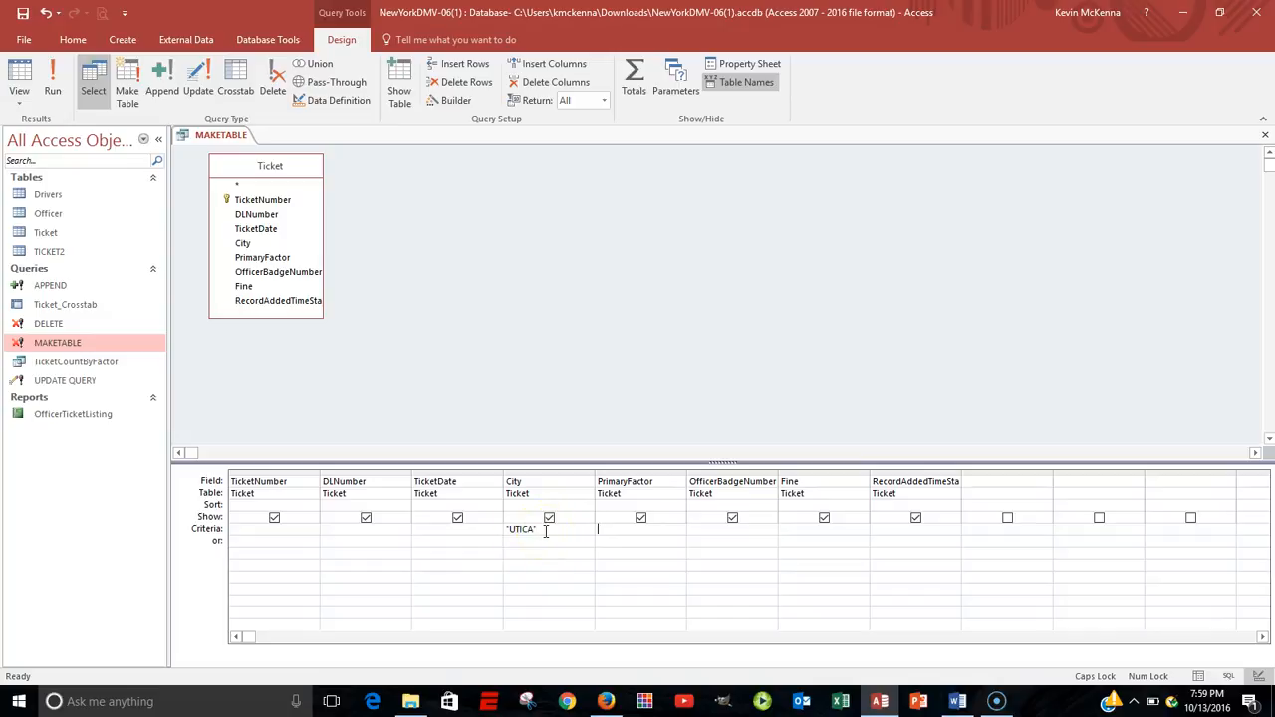
Run the MAKETABLE query as a select on Ticket for City "UTICA", review its records, and return to design.
{"action": "left_click", "coordinate": [52, 79]}
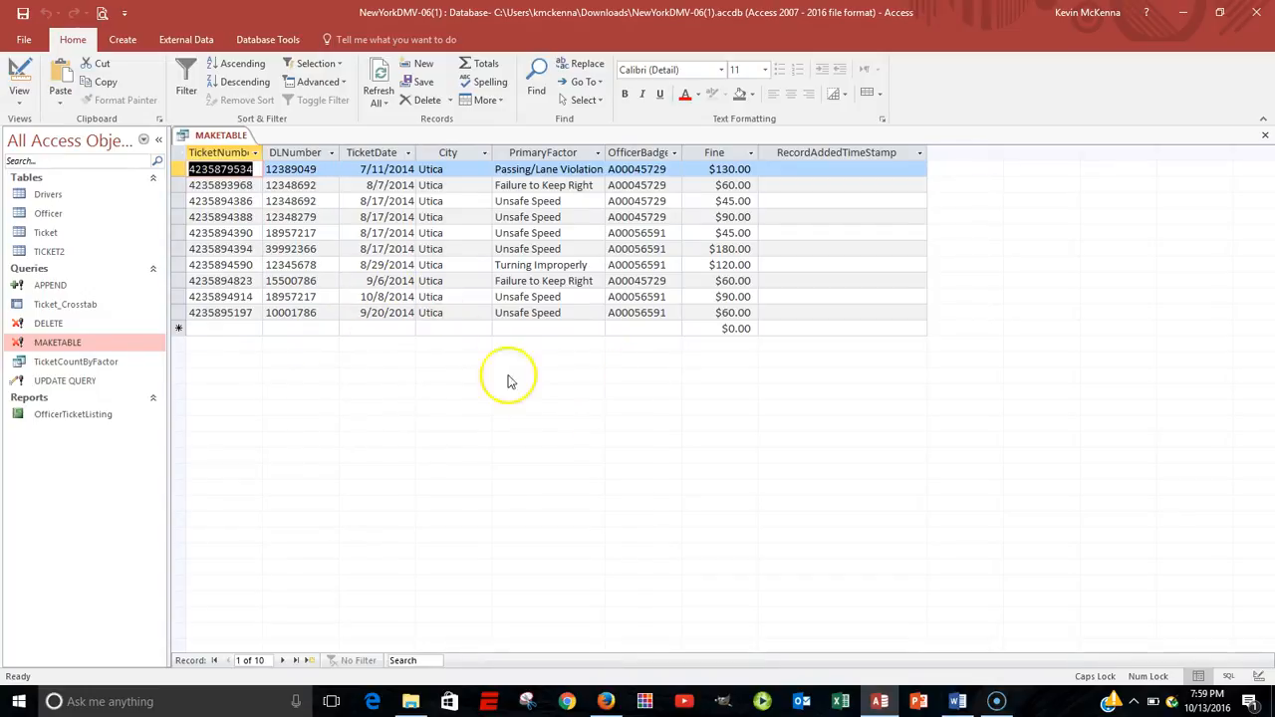
{"action": "right_click", "coordinate": [206, 137]}
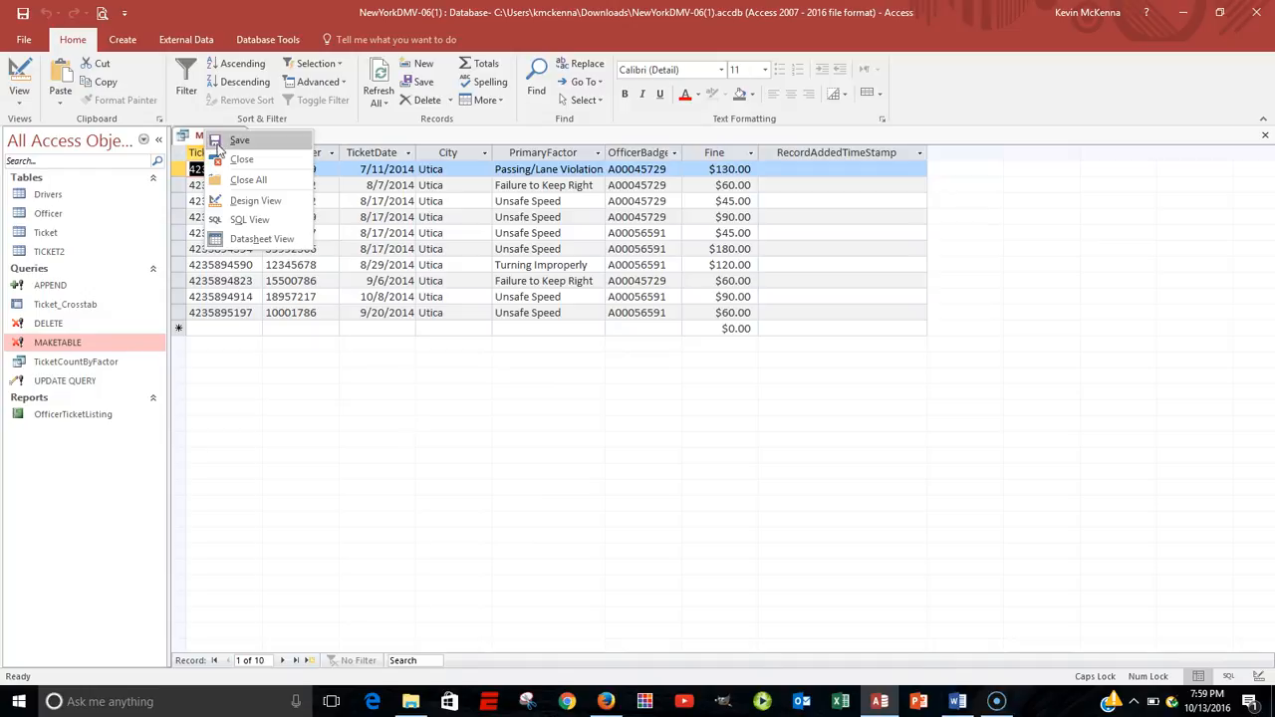
{"action": "left_click", "coordinate": [237, 204]}
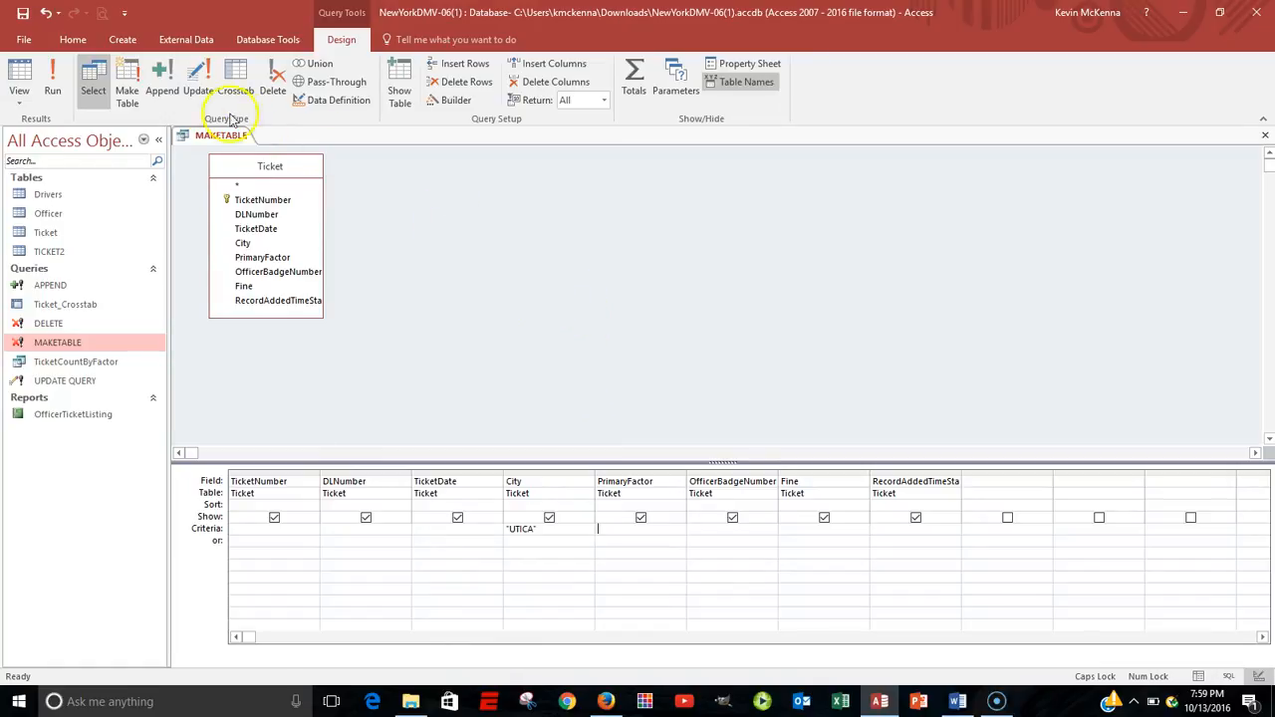
Convert the MAKETABLE query into a make-table query that creates MAKE TABLE EXAMPLE in the current database.
{"action": "left_click", "coordinate": [130, 80]}
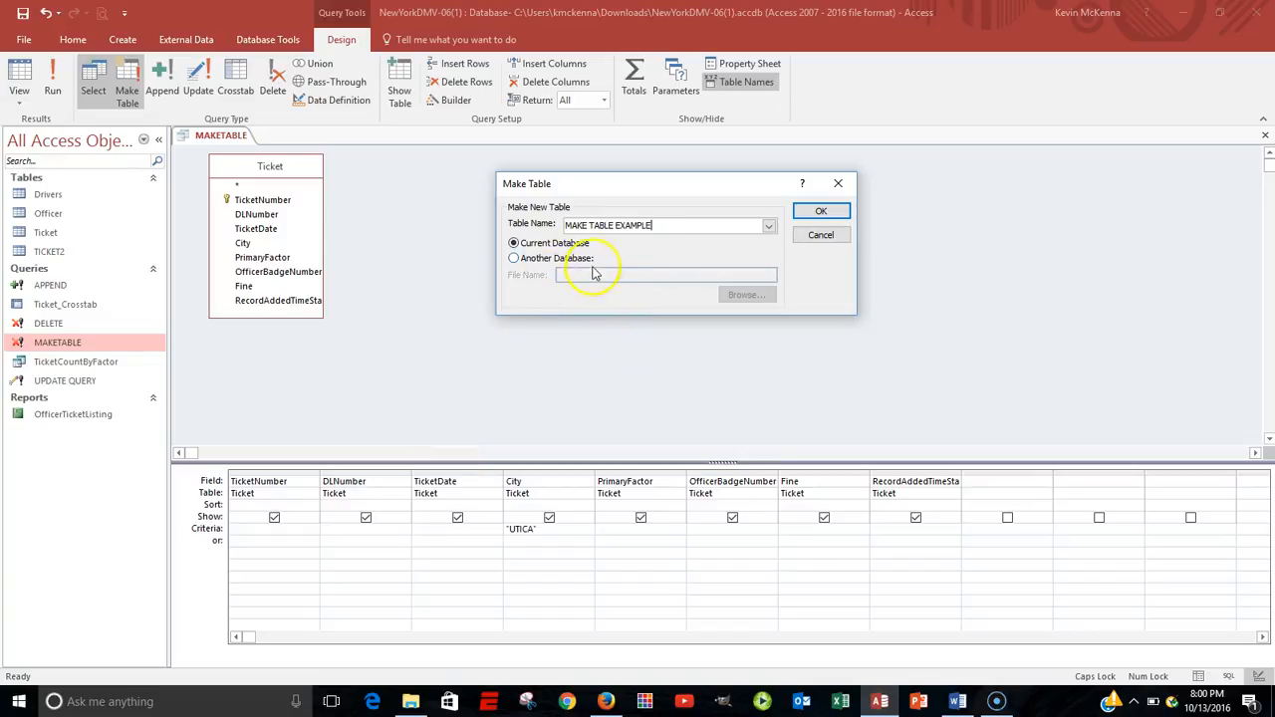
{"action": "left_click", "coordinate": [820, 213]}
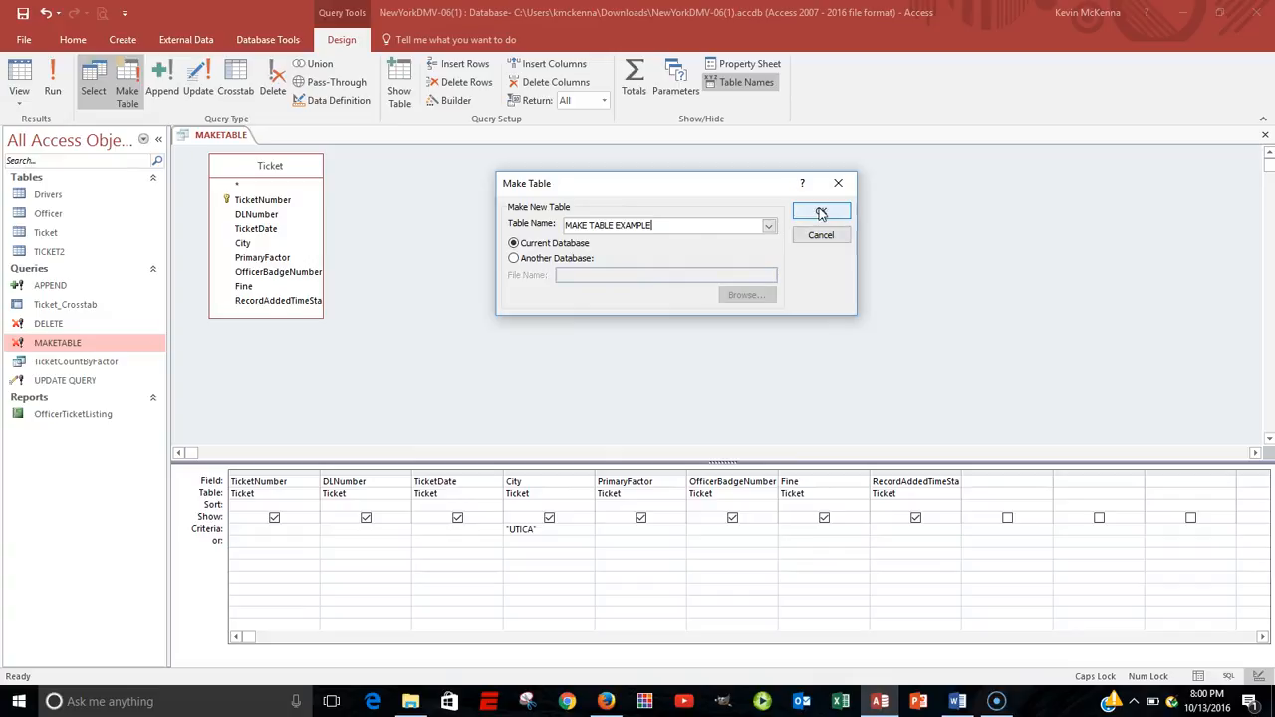
{"action": "left_click", "coordinate": [820, 213]}
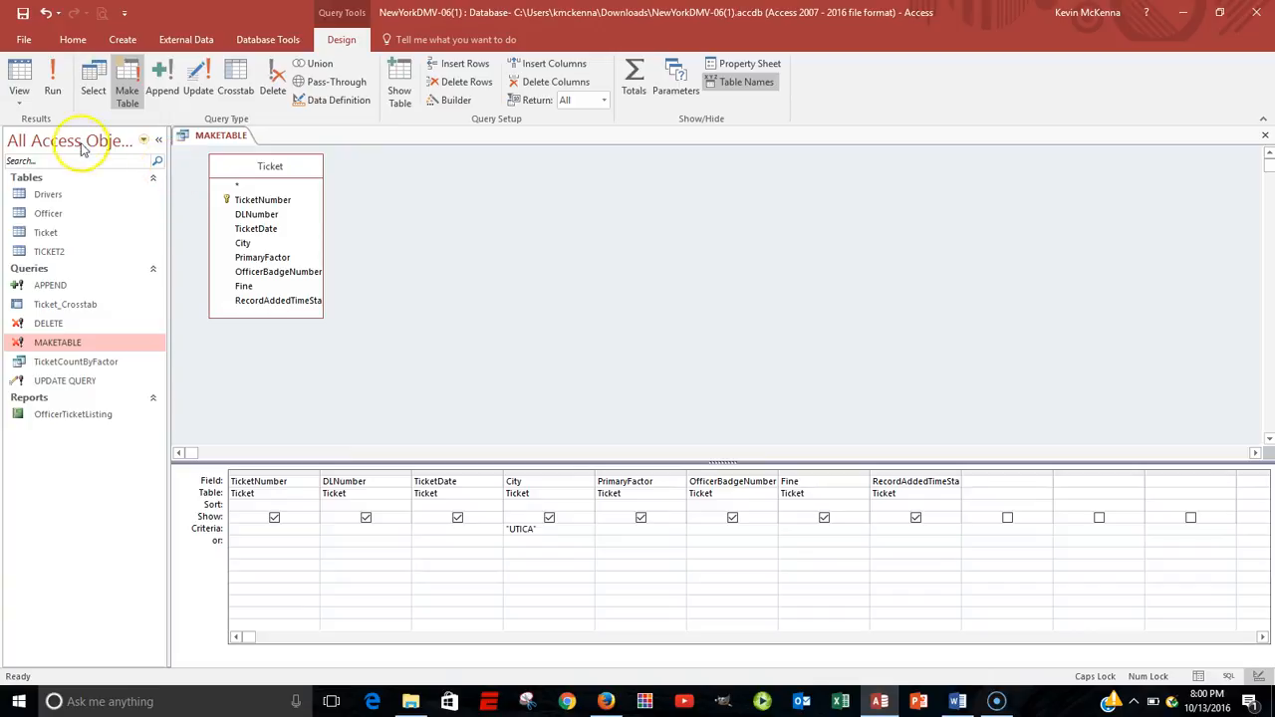
Run the make-table query, confirm creating the new table, and open MAKE TABLE EXAMPLE.
{"action": "left_click", "coordinate": [64, 80]}
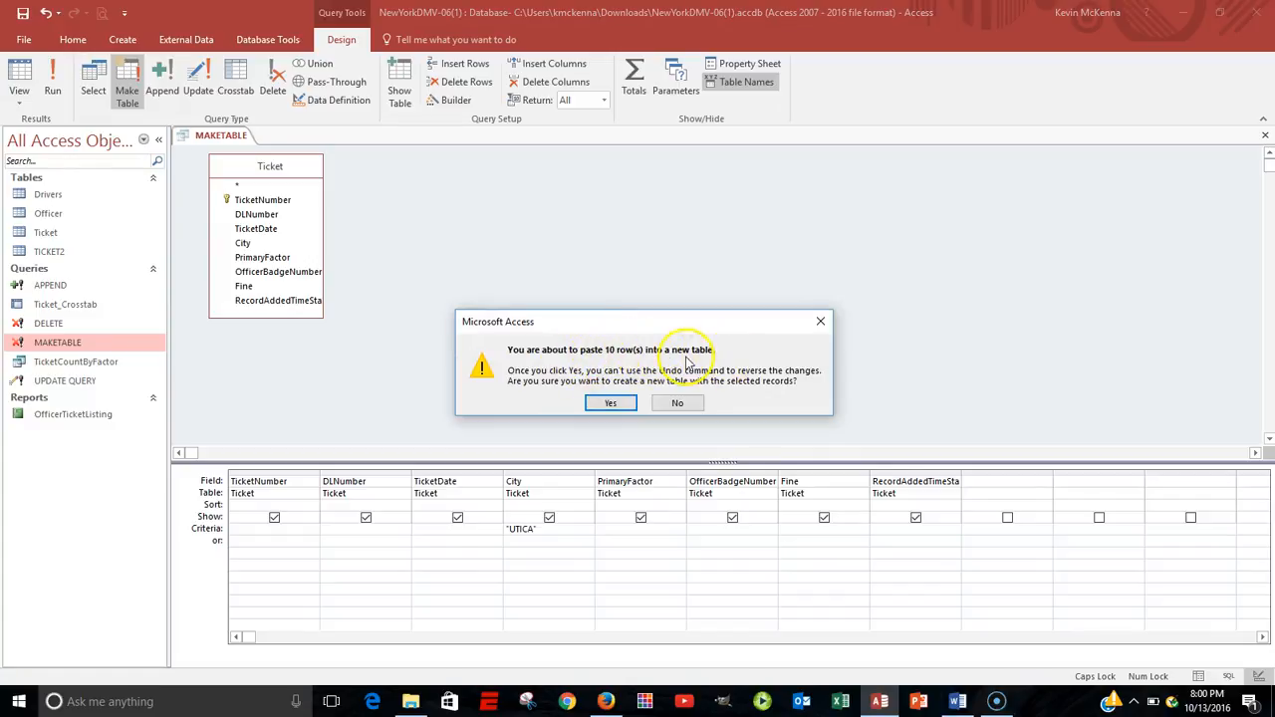
{"action": "left_click", "coordinate": [610, 403]}
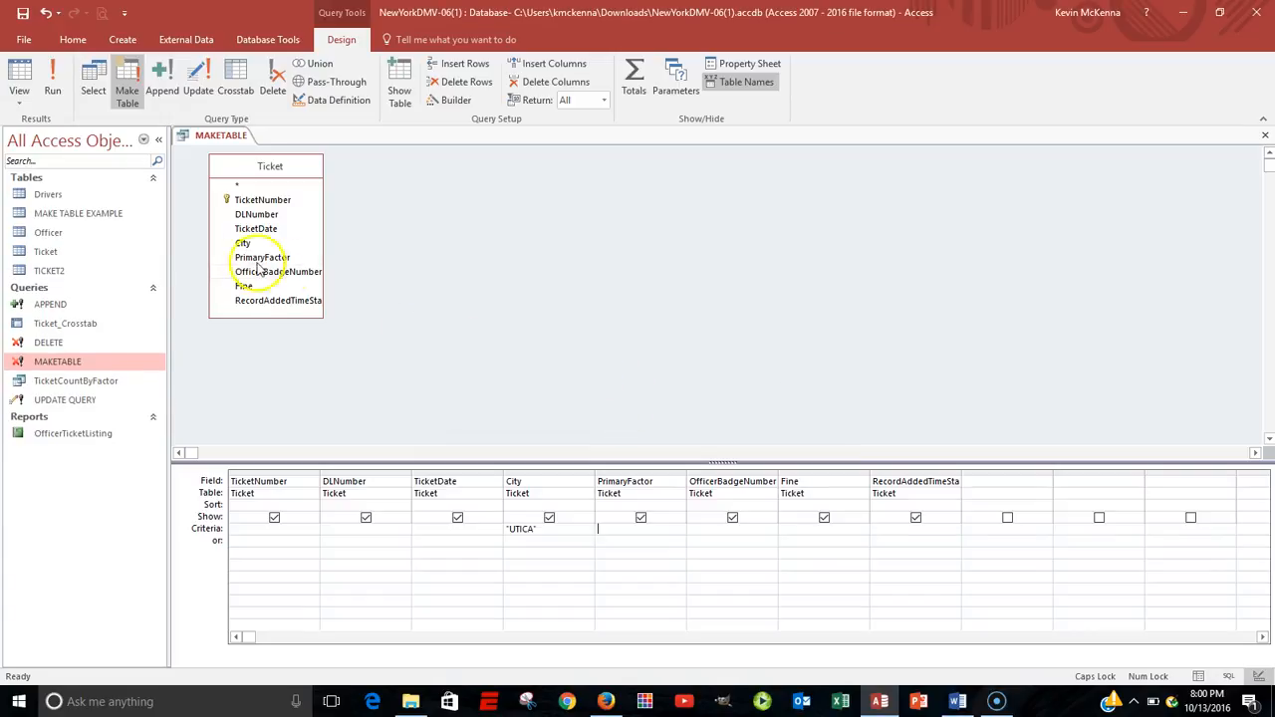
{"action": "double_click", "coordinate": [78, 214]}
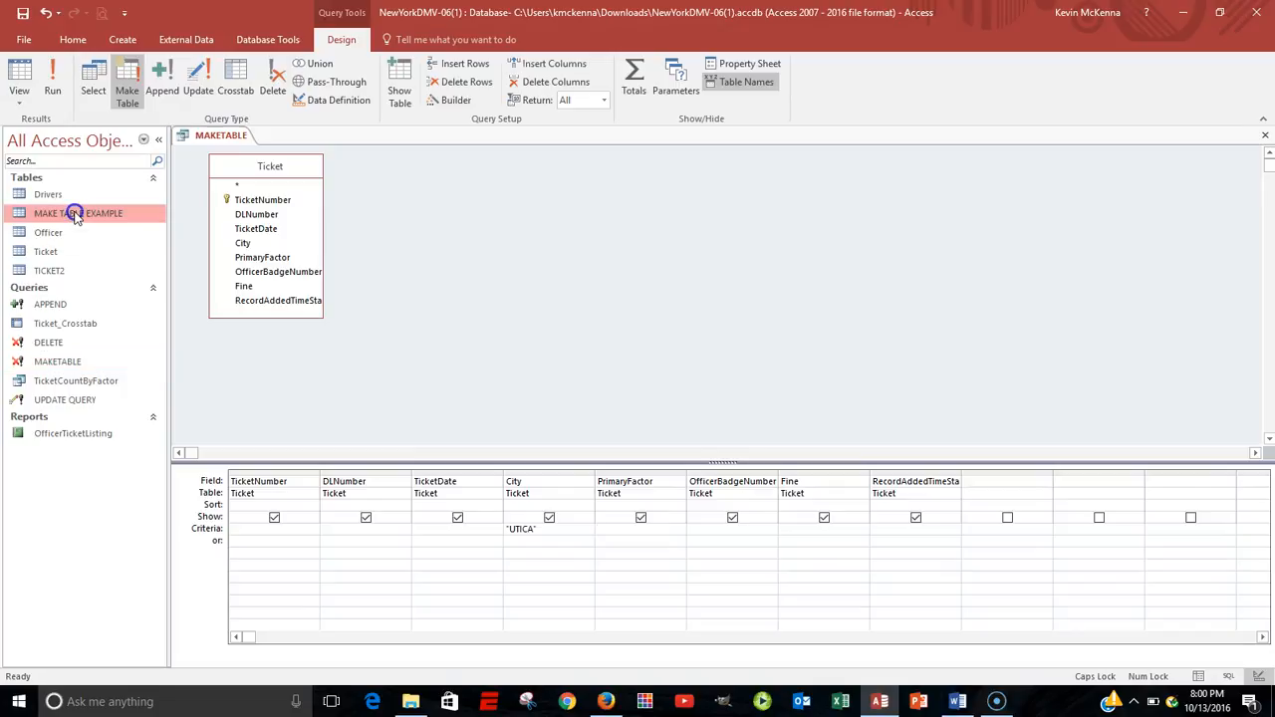